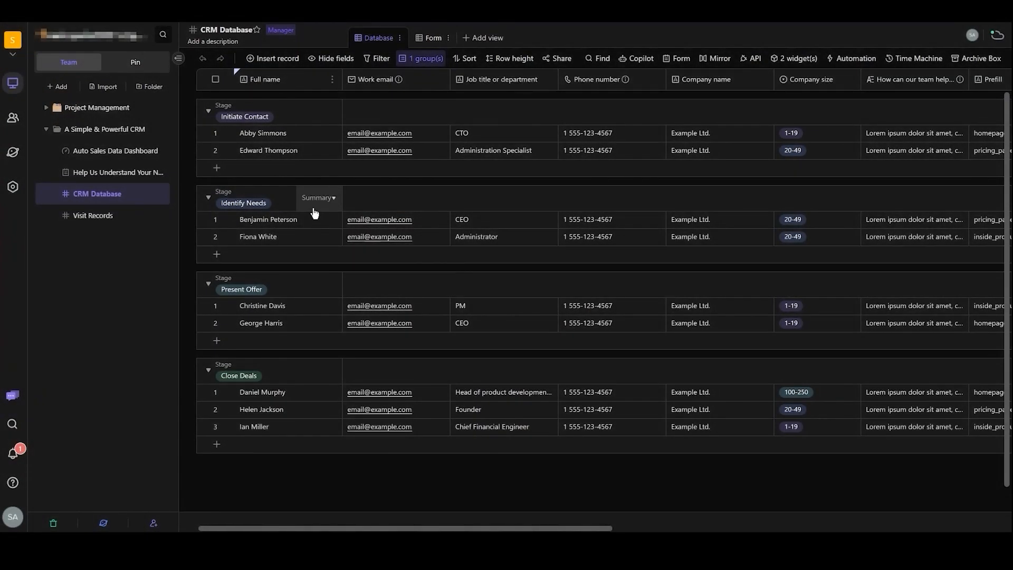
scroll(315, 213, "down", 1)
scroll(315, 213, "up", 1)
scroll(316, 213, "down", 1)
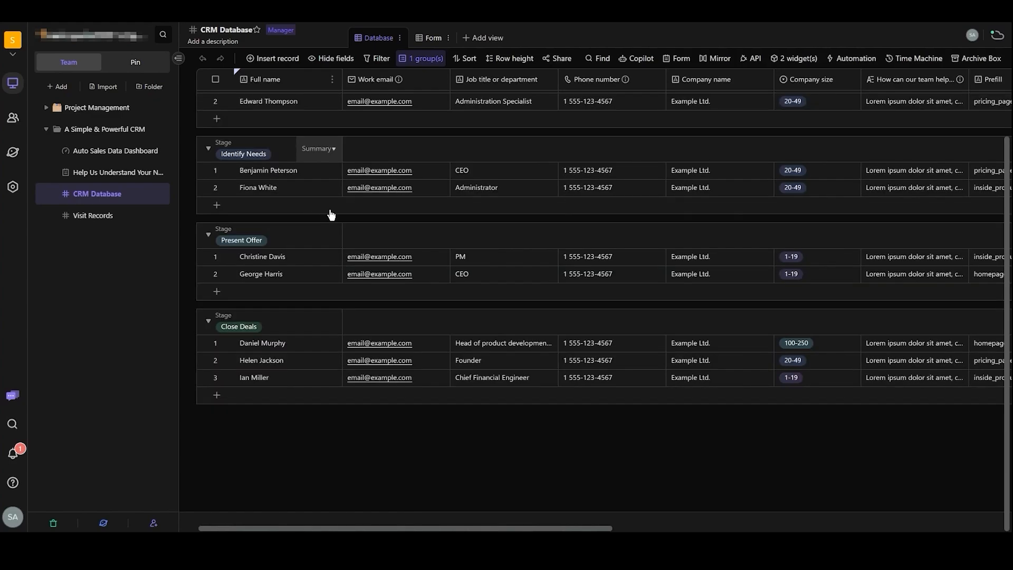
scroll(331, 214, "up", 1)
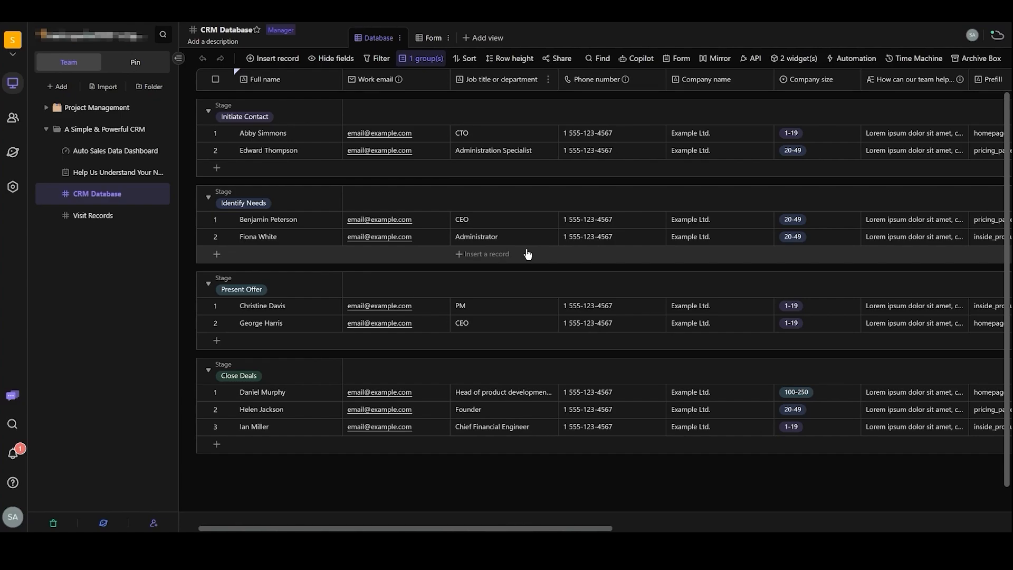
scroll(517, 228, "down", 2)
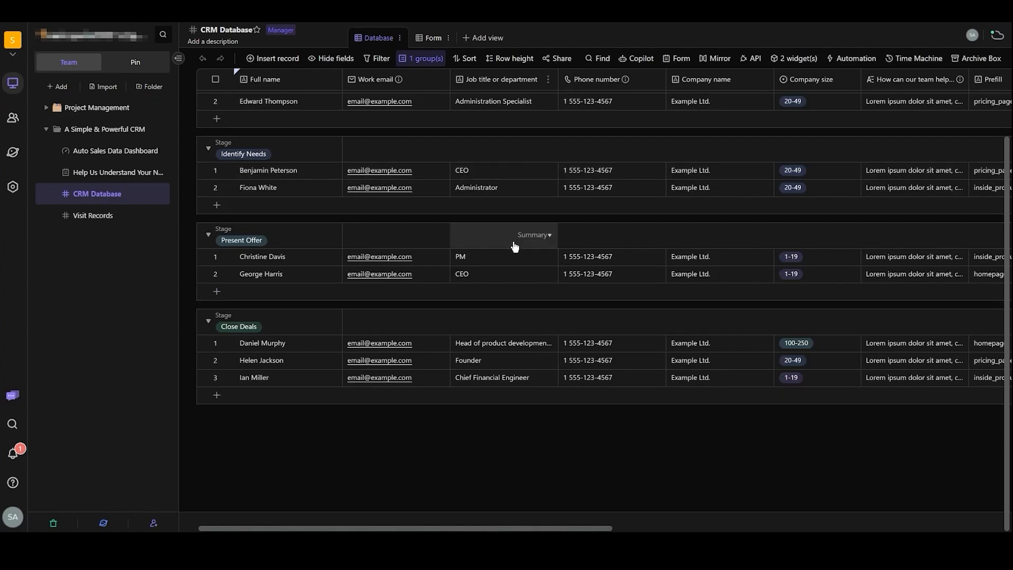
scroll(514, 247, "up", 2)
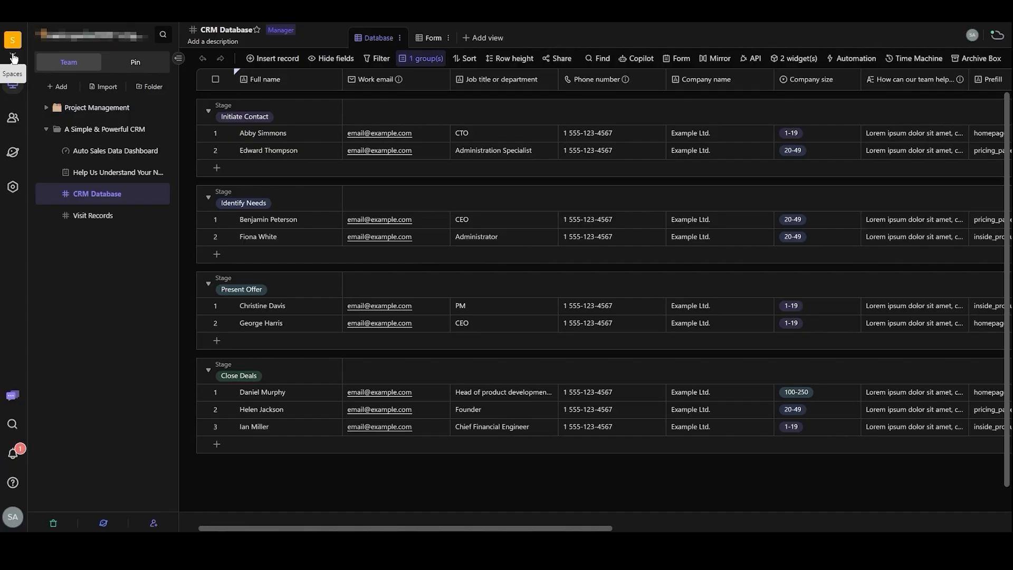
- Create a new space named "test"
left_click(13, 57)
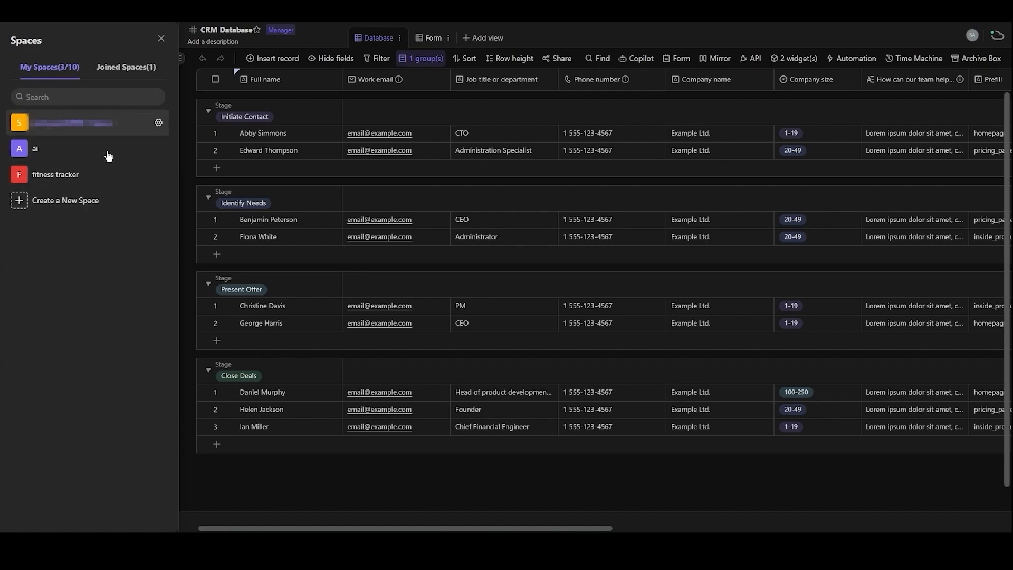
left_click(110, 65)
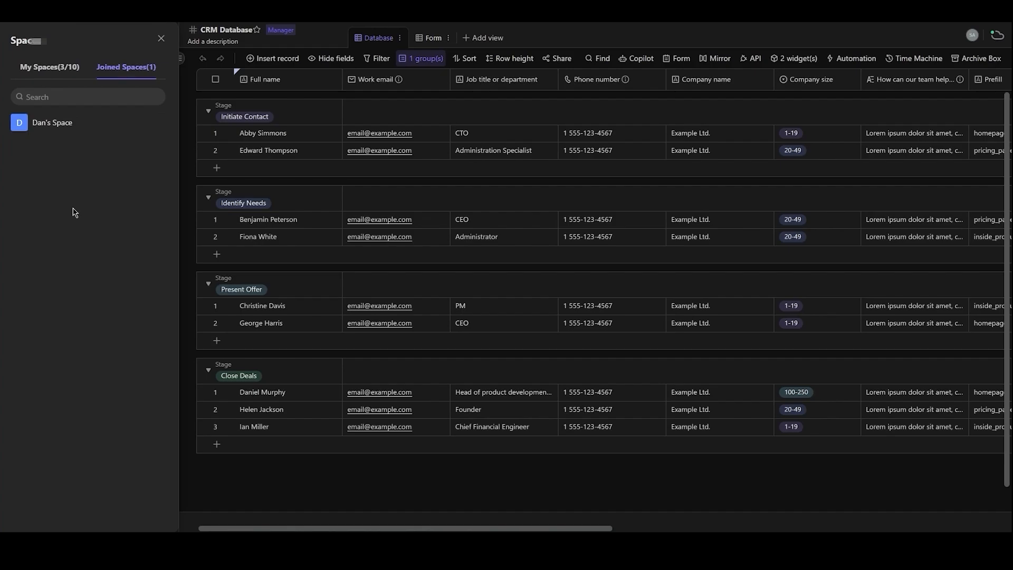
left_click(33, 73)
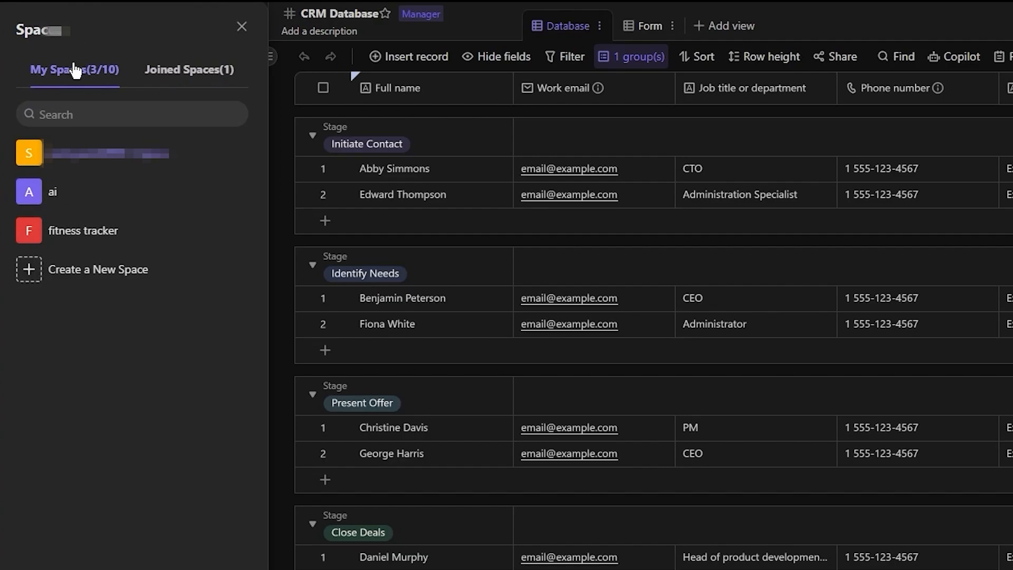
left_click(81, 265)
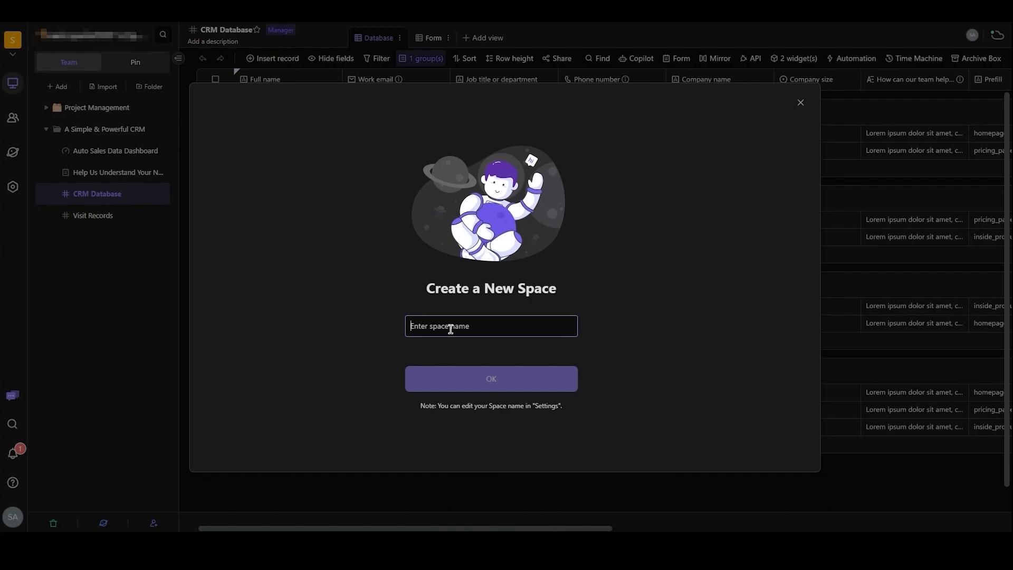
type("test")
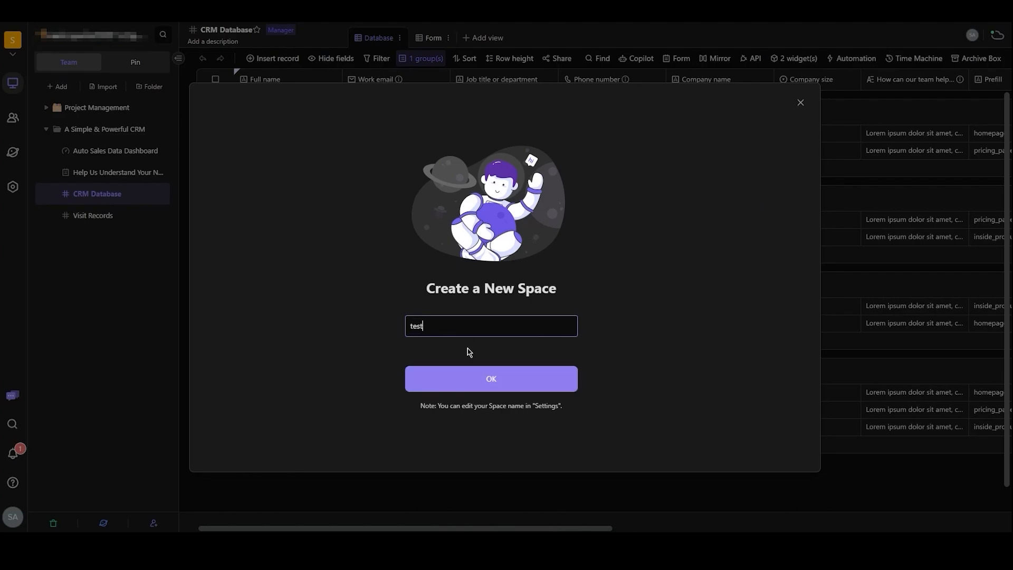
left_click(471, 379)
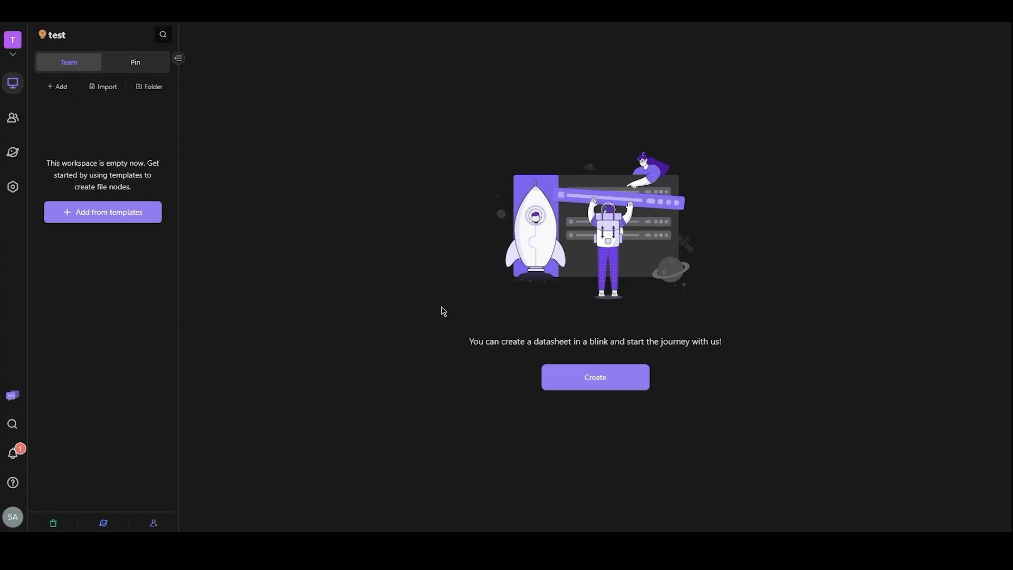
- Look through the joined and owned spaces and open the space settings of the test space
left_click(12, 40)
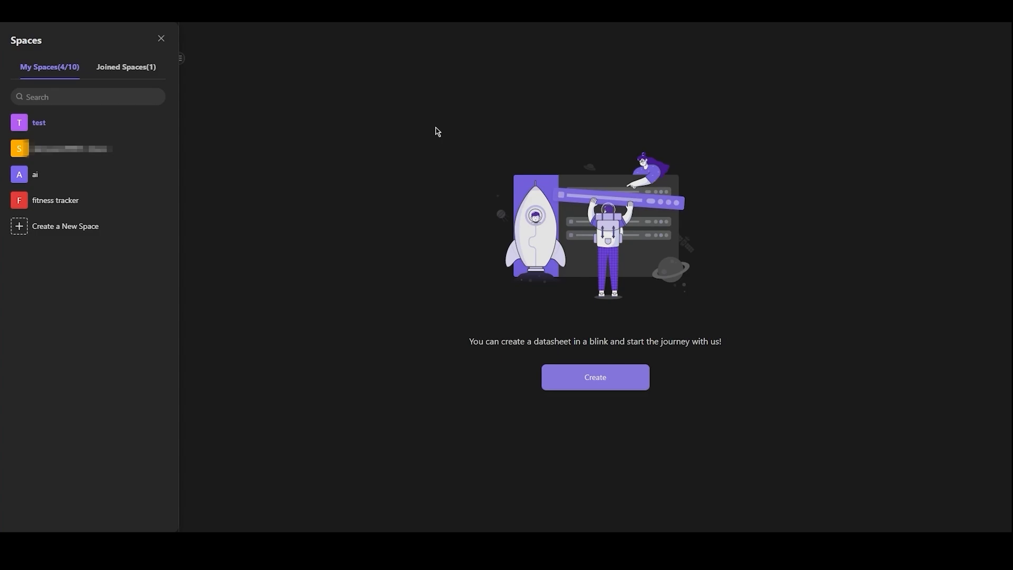
left_click(118, 72)
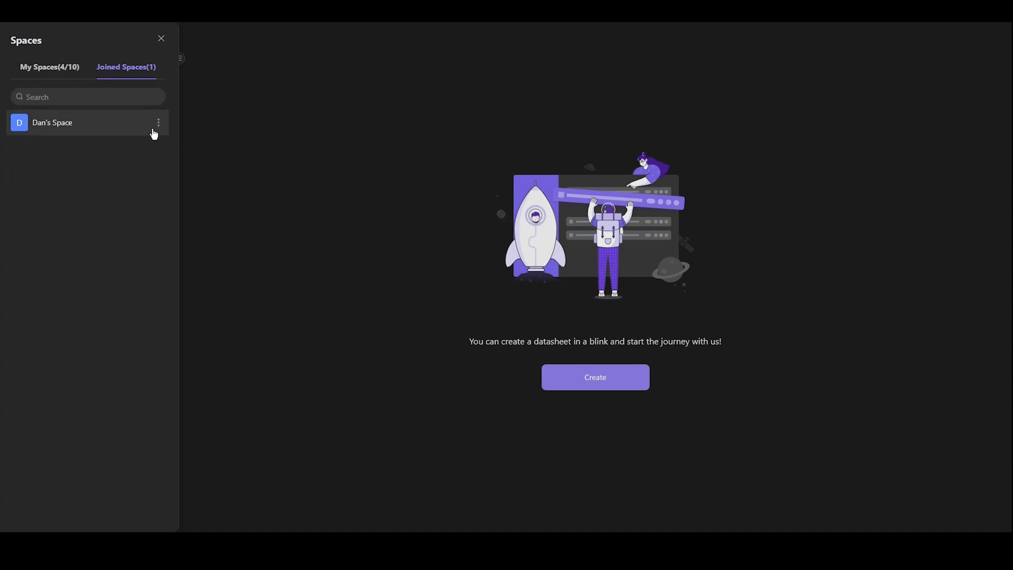
left_click(159, 123)
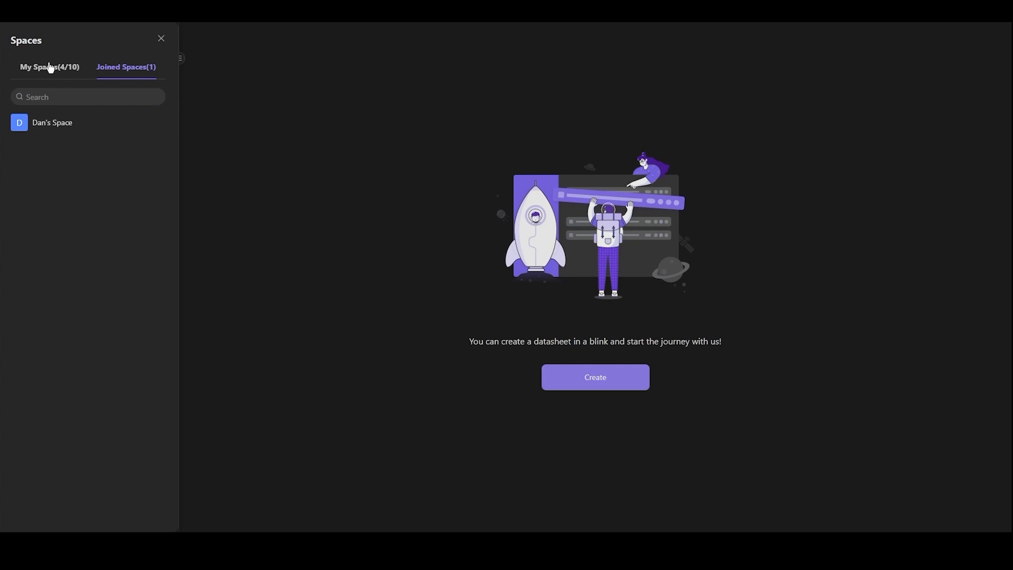
left_click(50, 68)
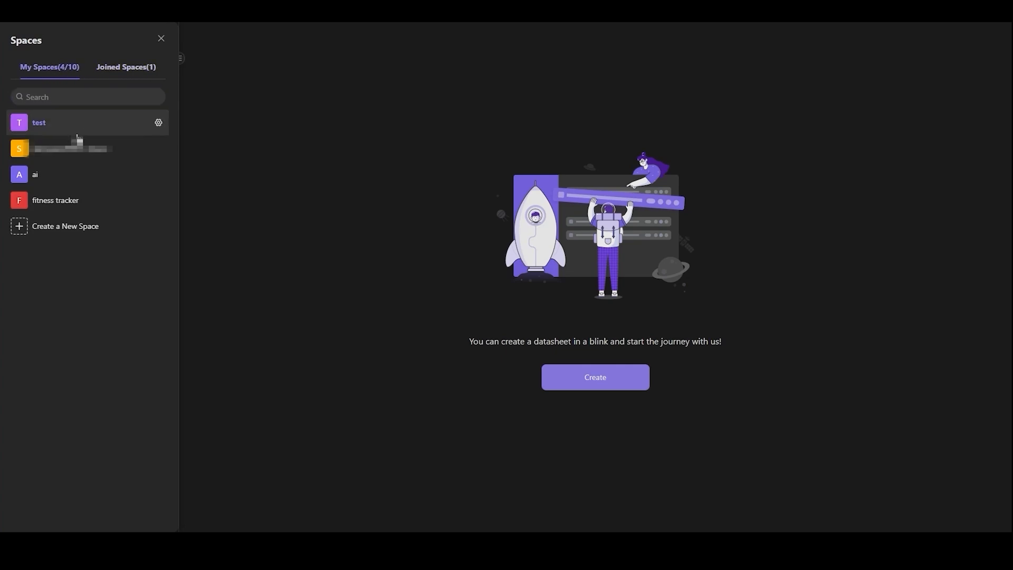
left_click(157, 130)
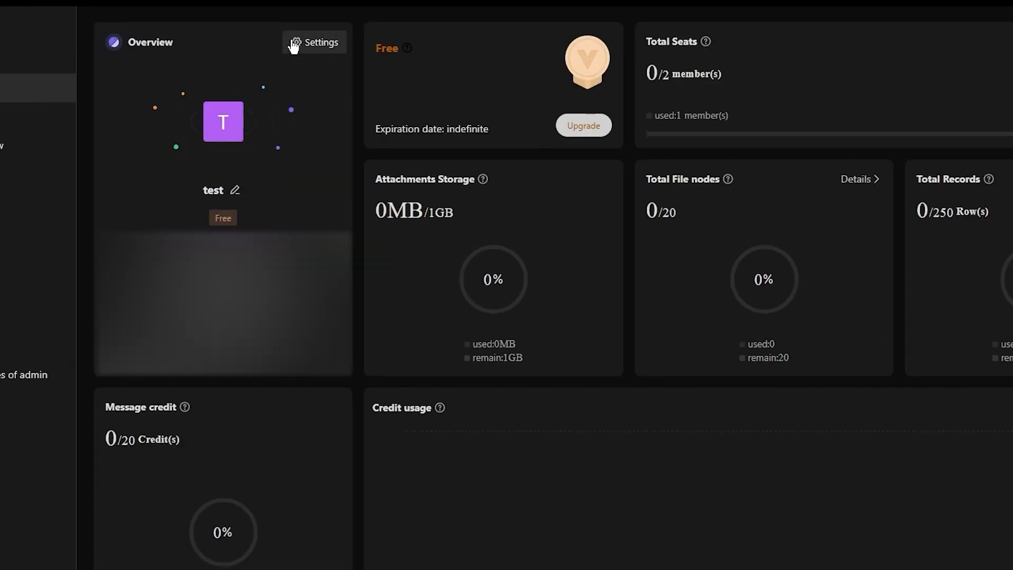
left_click(343, 48)
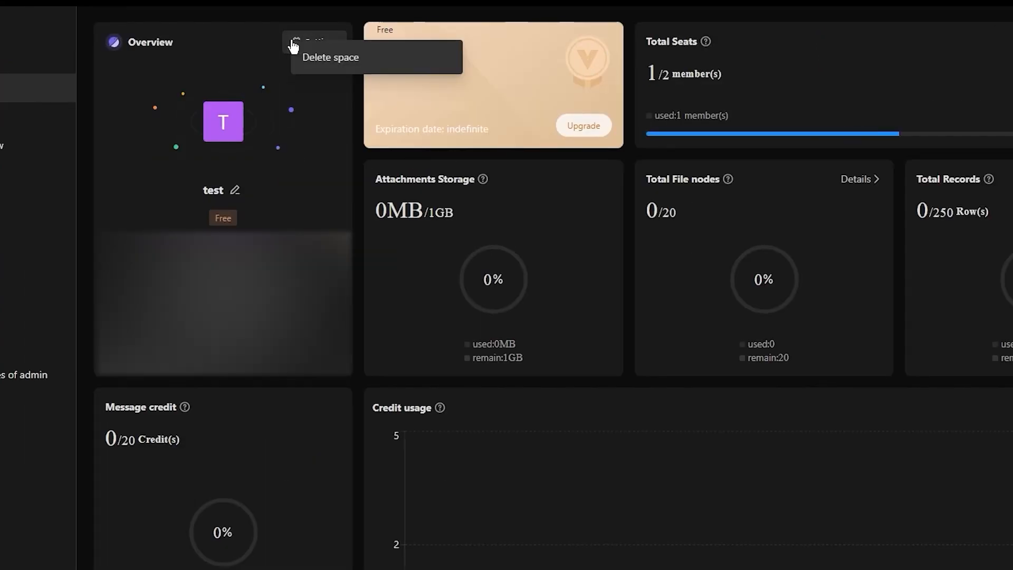
left_click(365, 68)
left_click(480, 497)
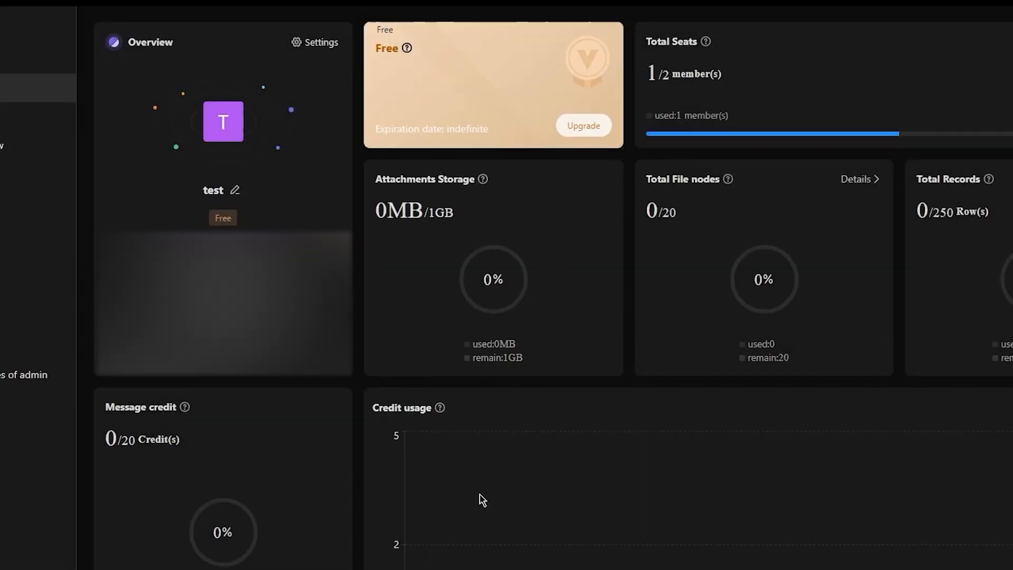
left_click(621, 264)
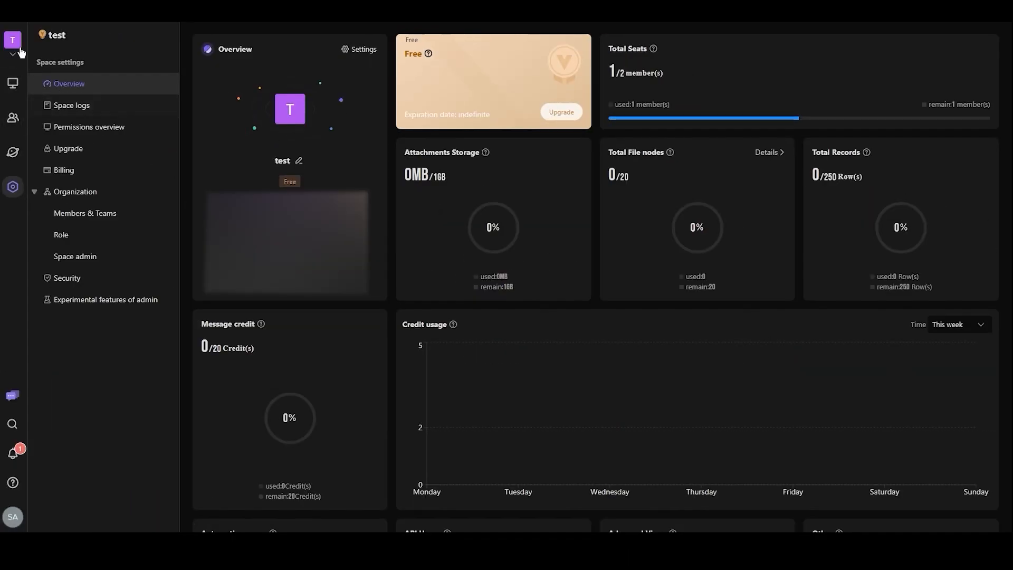
- Leave the space settings and return to the workspace of the test space
left_click(15, 47)
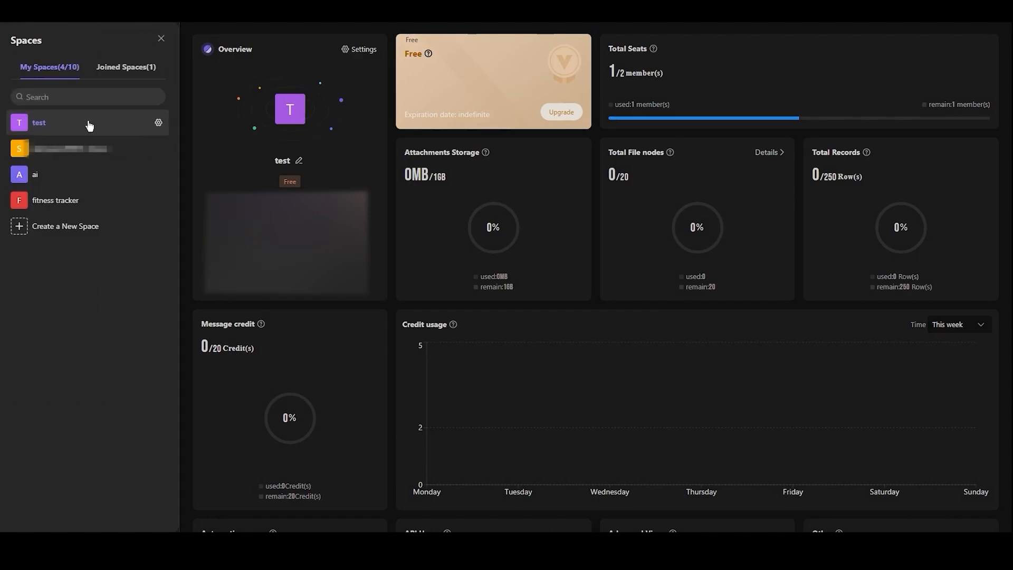
left_click(86, 125)
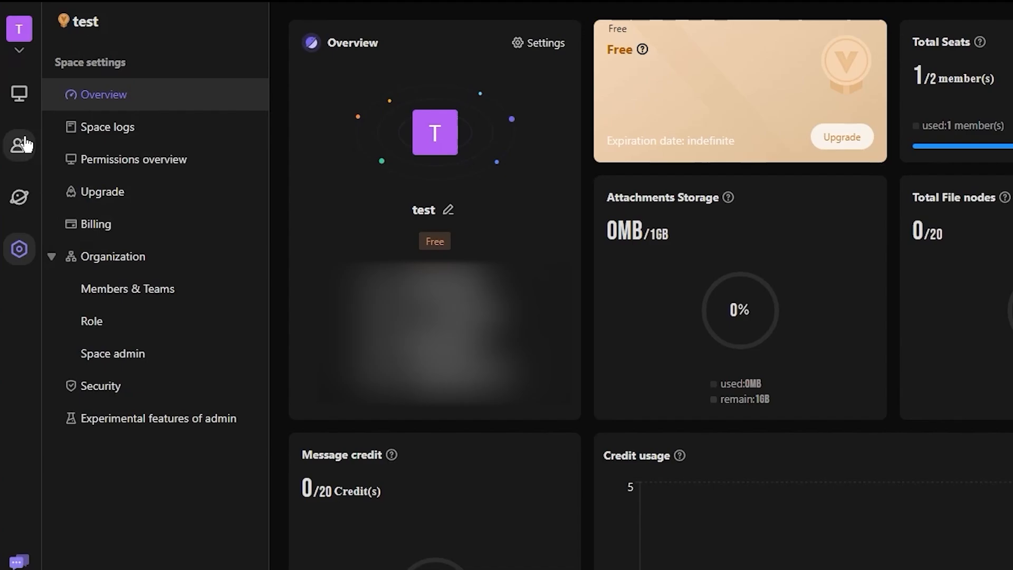
left_click(19, 94)
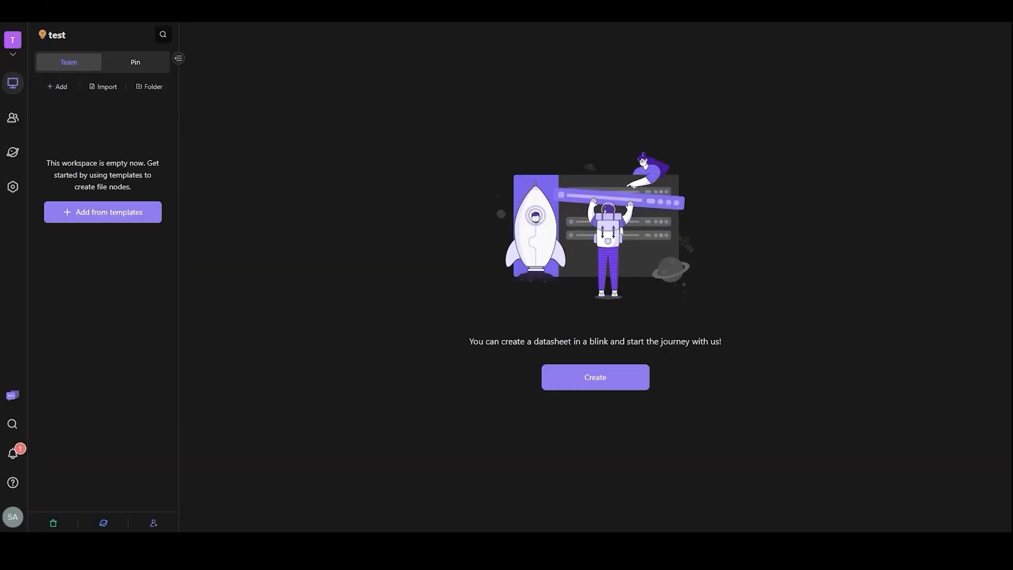
double_click(543, 341)
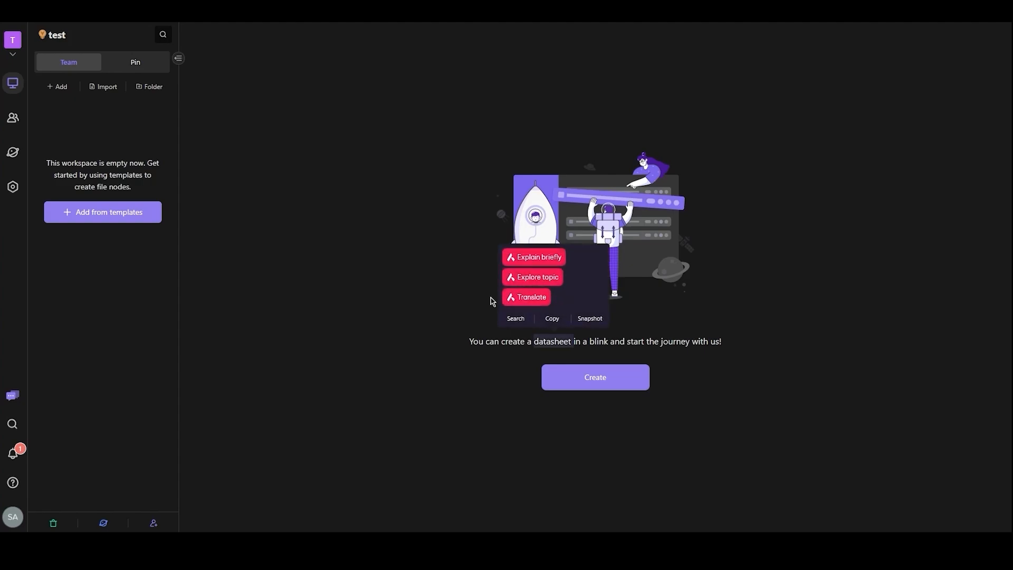
left_click(423, 294)
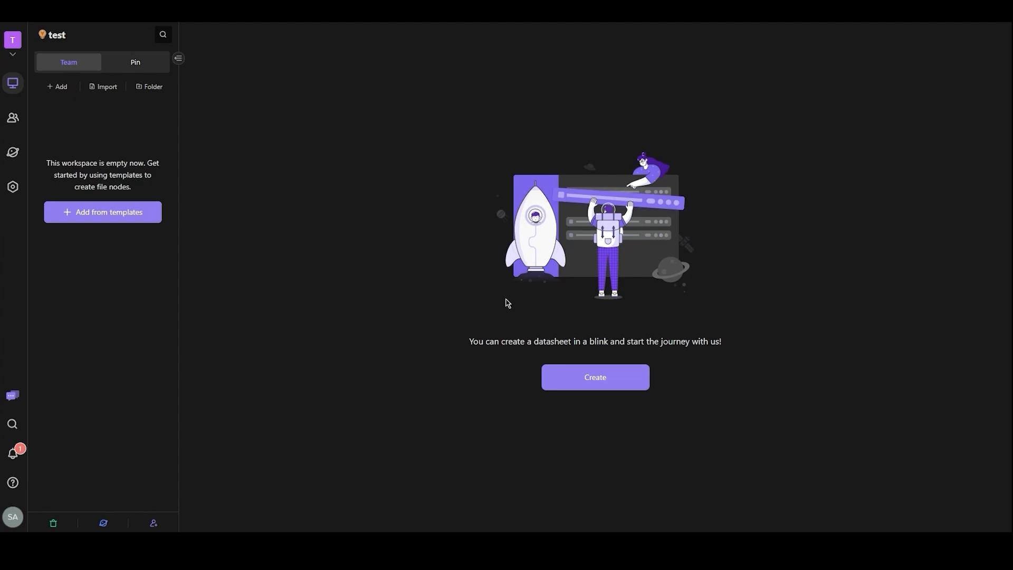
- Create a new datasheet named "task" in the empty workspace
left_click(588, 380)
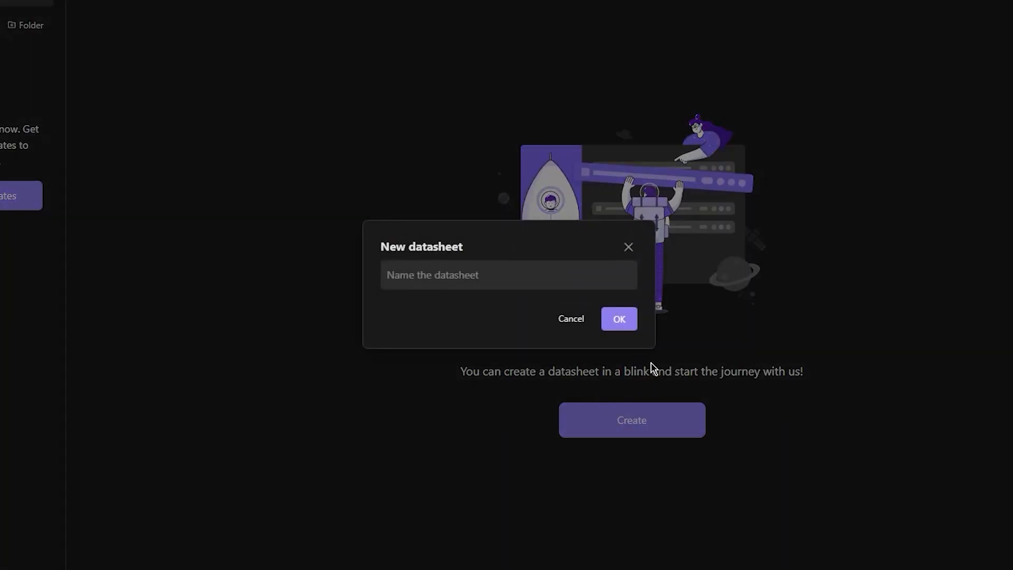
left_click(520, 279)
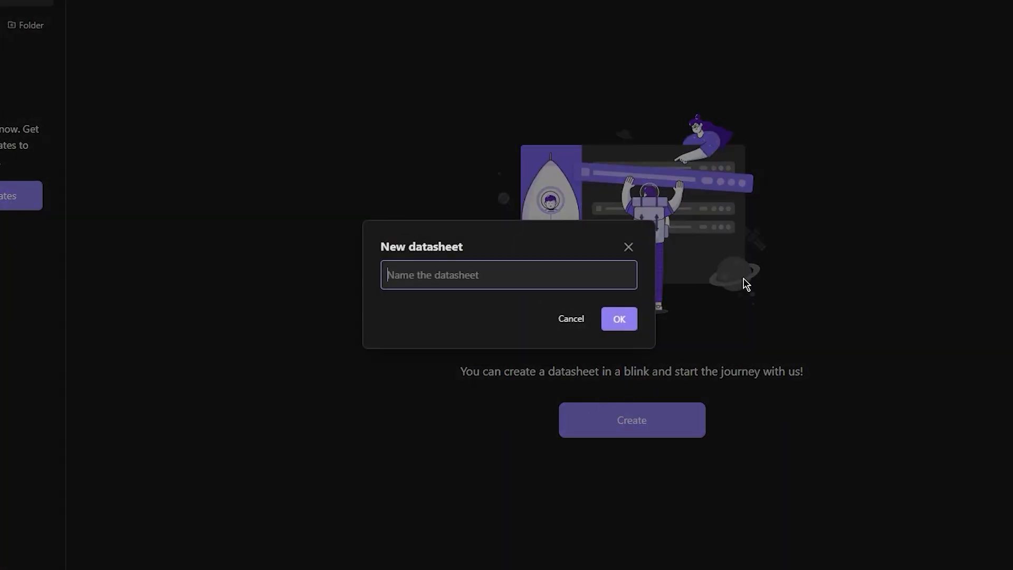
type("task")
left_click(630, 319)
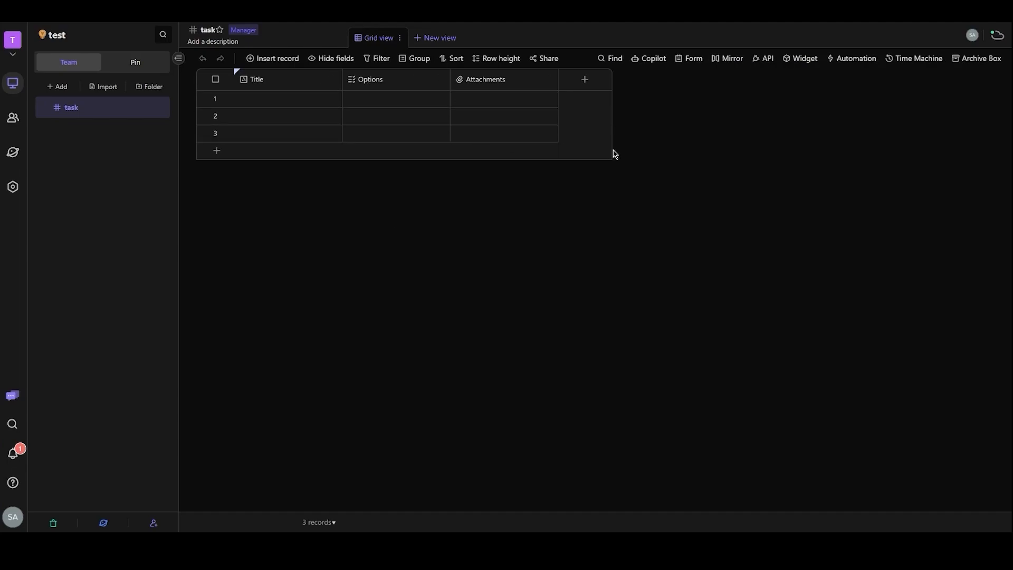
- Fill the Title cells of the three records with a different person's first name each
left_click(290, 101)
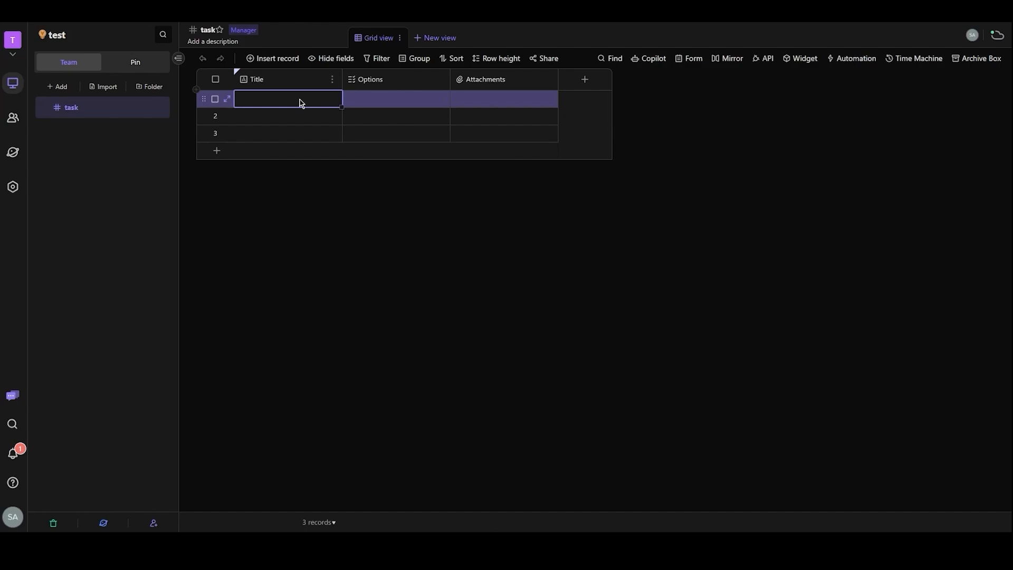
type("1")
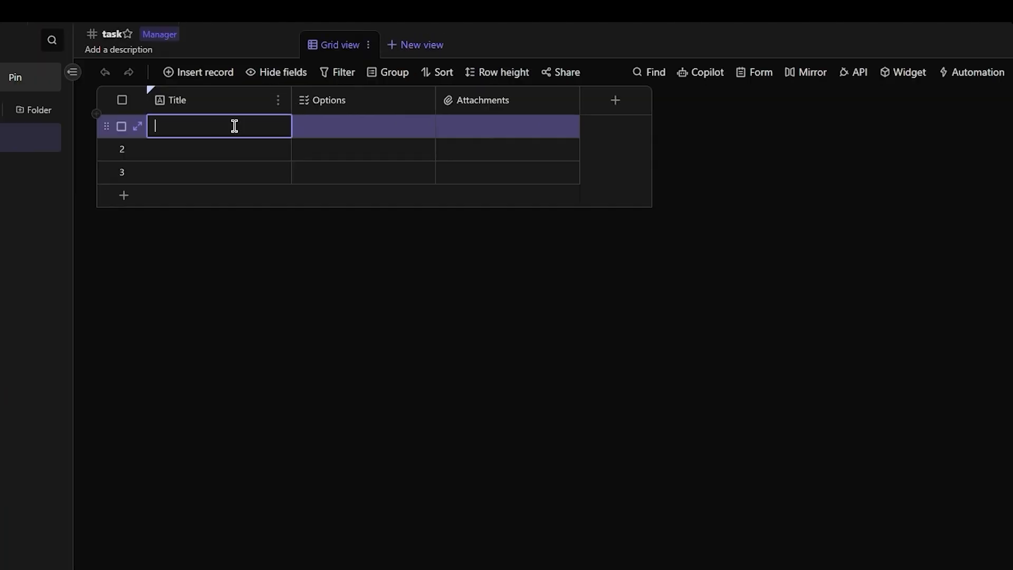
type("john")
key("Return")
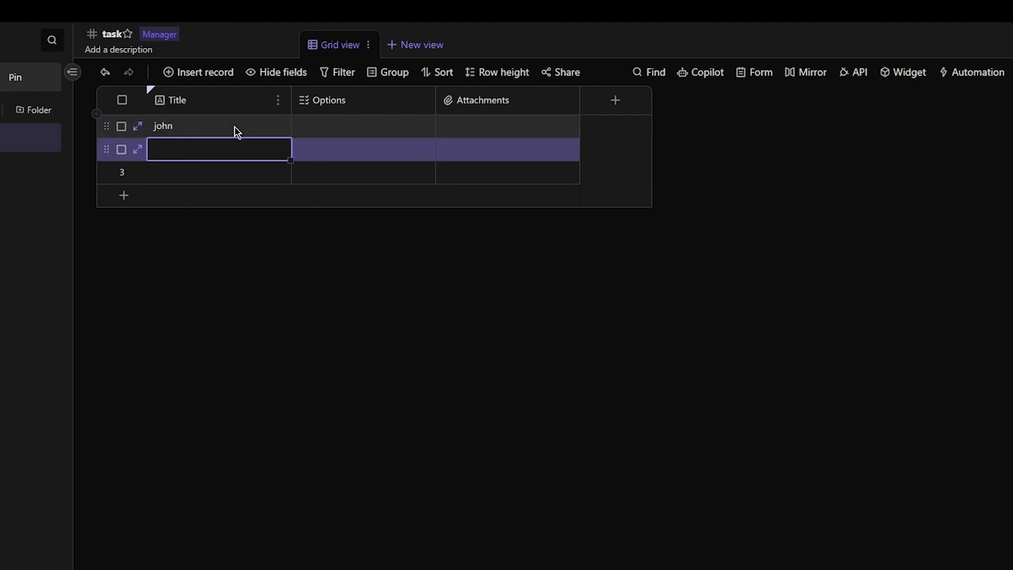
type("jim")
key("Return")
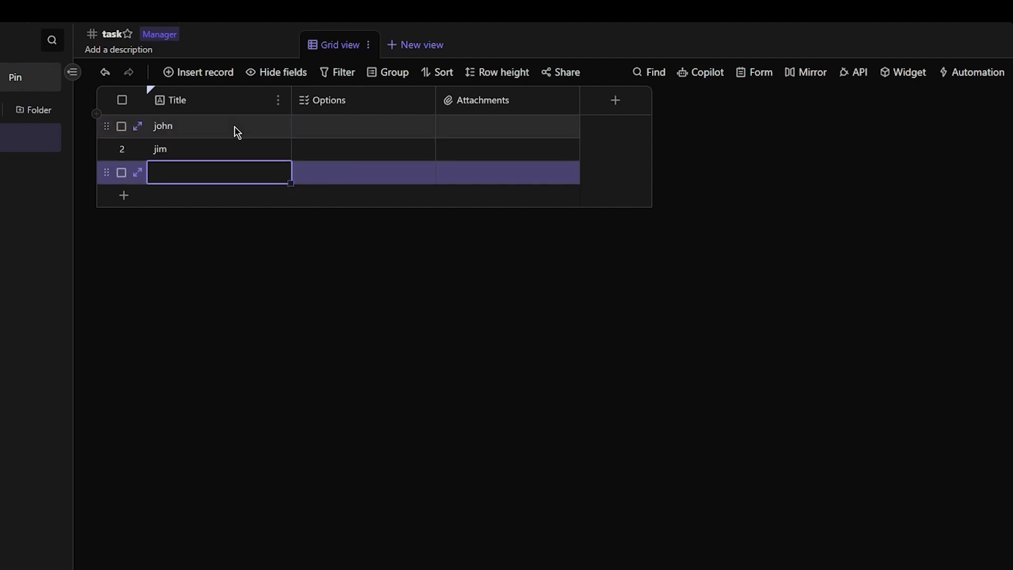
type("harry")
key("Return")
- Add a Long text field after the Attachments field, leaving its name blank
left_click(340, 109)
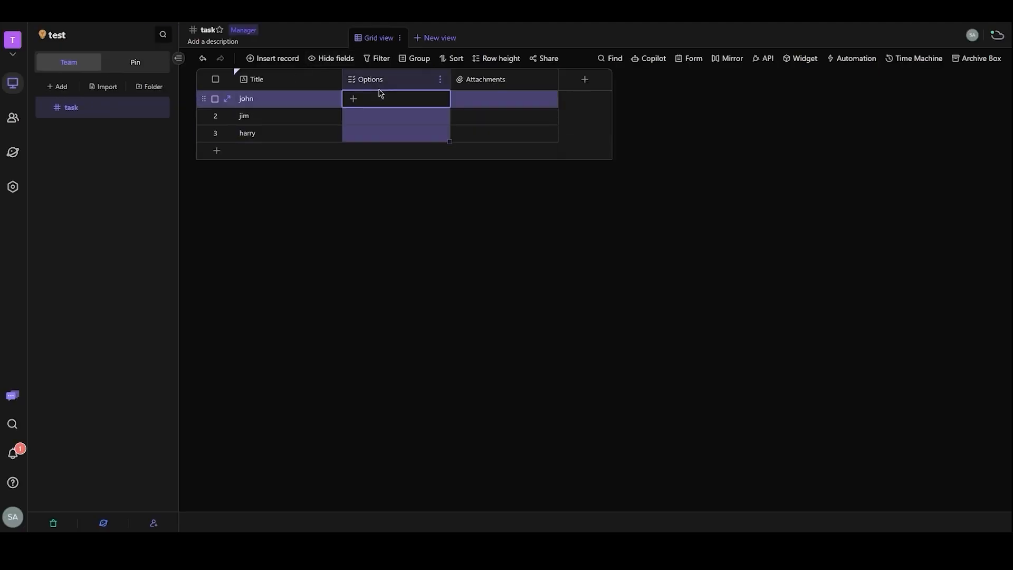
left_click(474, 104)
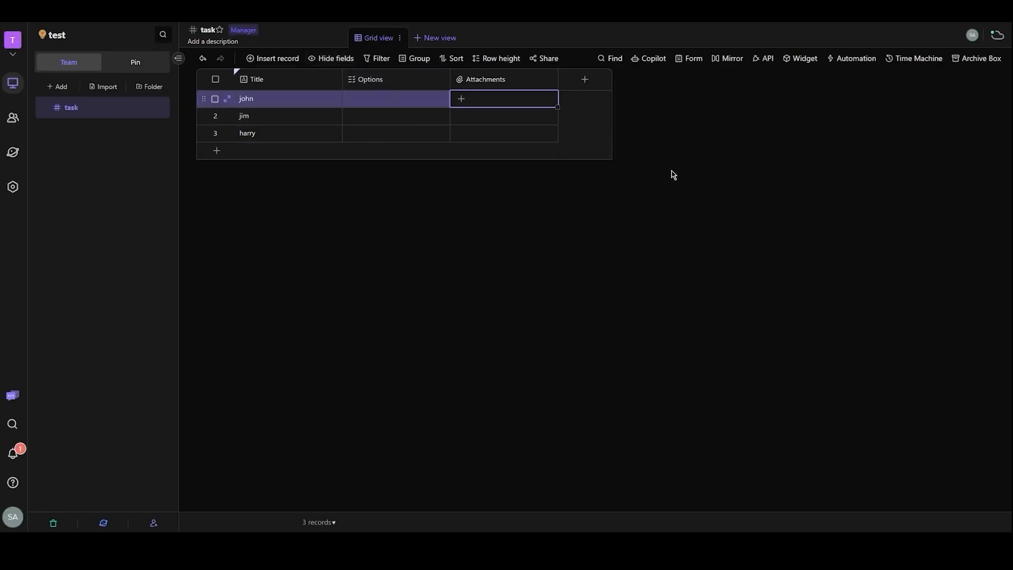
left_click(599, 86)
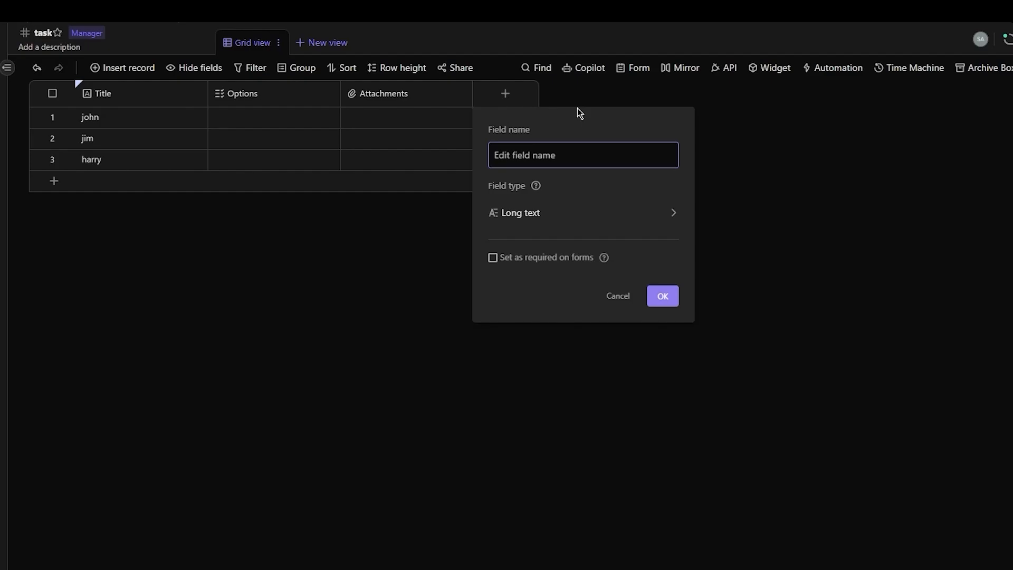
key("Return")
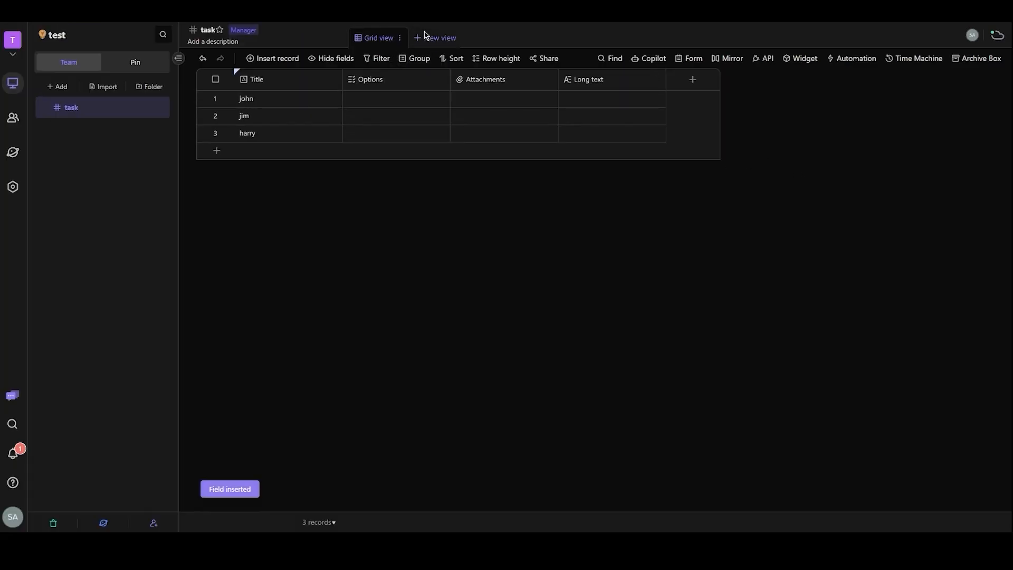
left_click(426, 36)
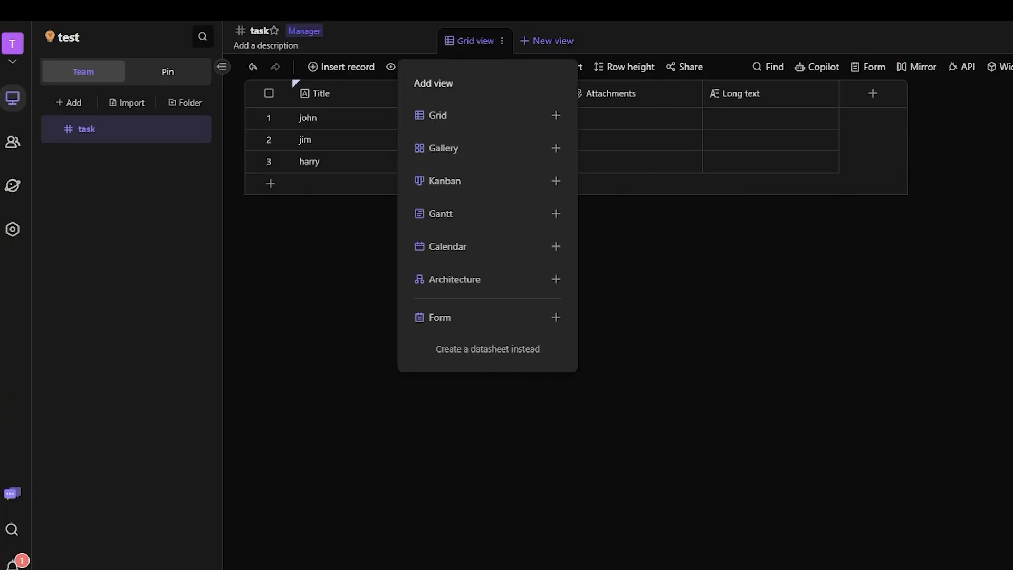
left_click(629, 369)
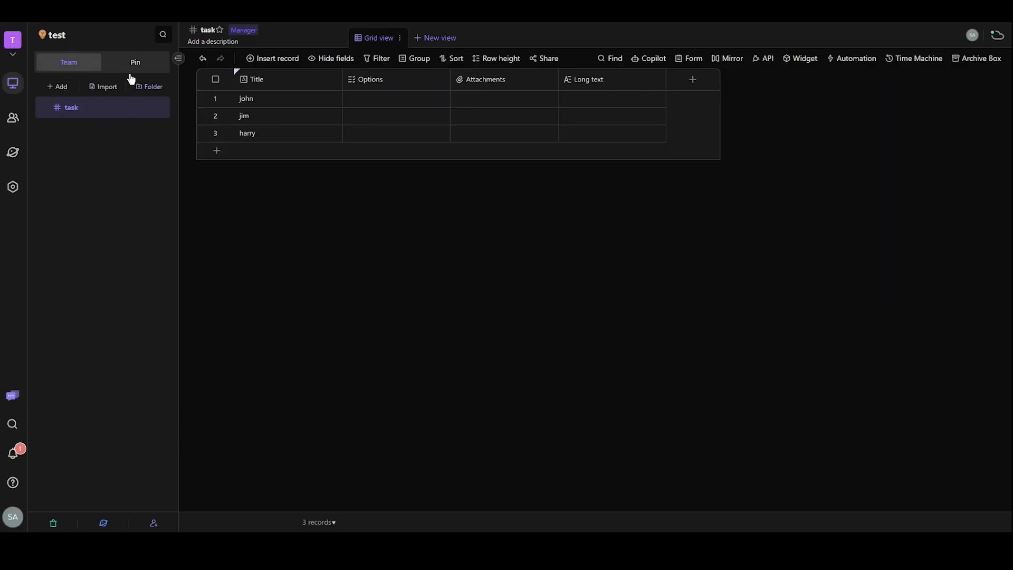
left_click(16, 120)
left_click(15, 80)
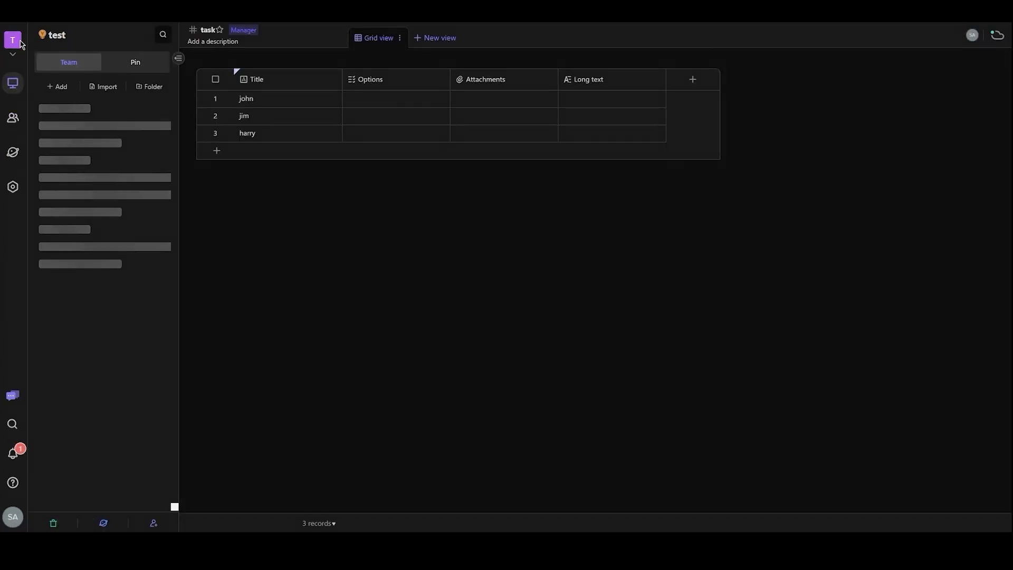
- Switch from the test space to the second space listed among the owned spaces
left_click(14, 45)
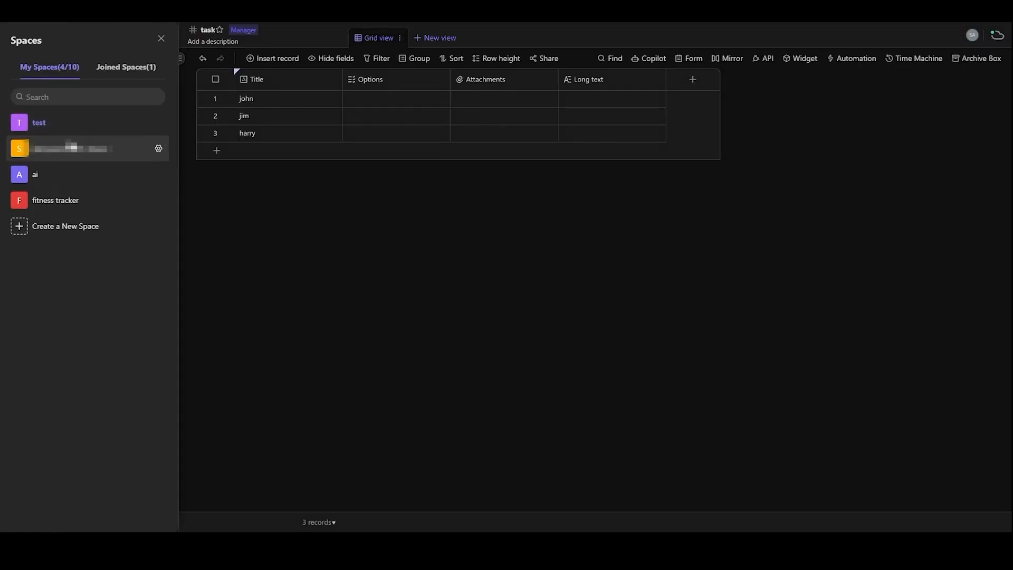
left_click(73, 145)
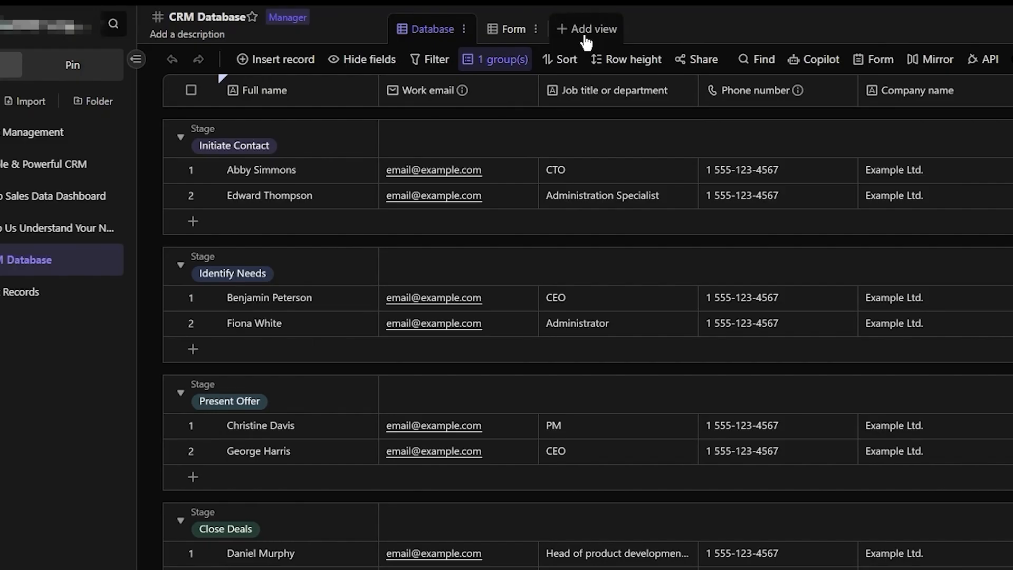
- Add a Grid view to the CRM Database datasheet and compare it with the grouped Database view
left_click(482, 46)
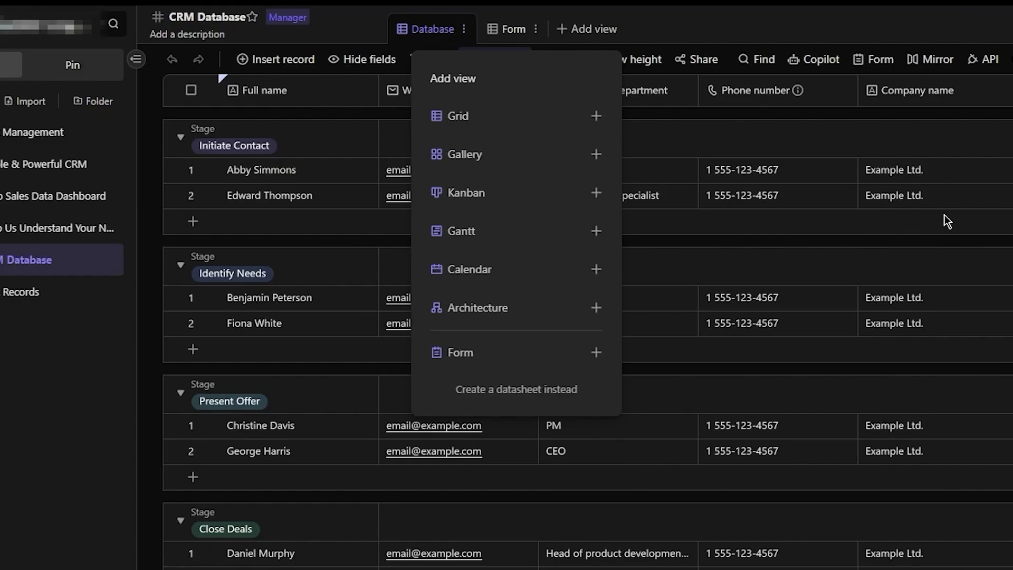
left_click(496, 115)
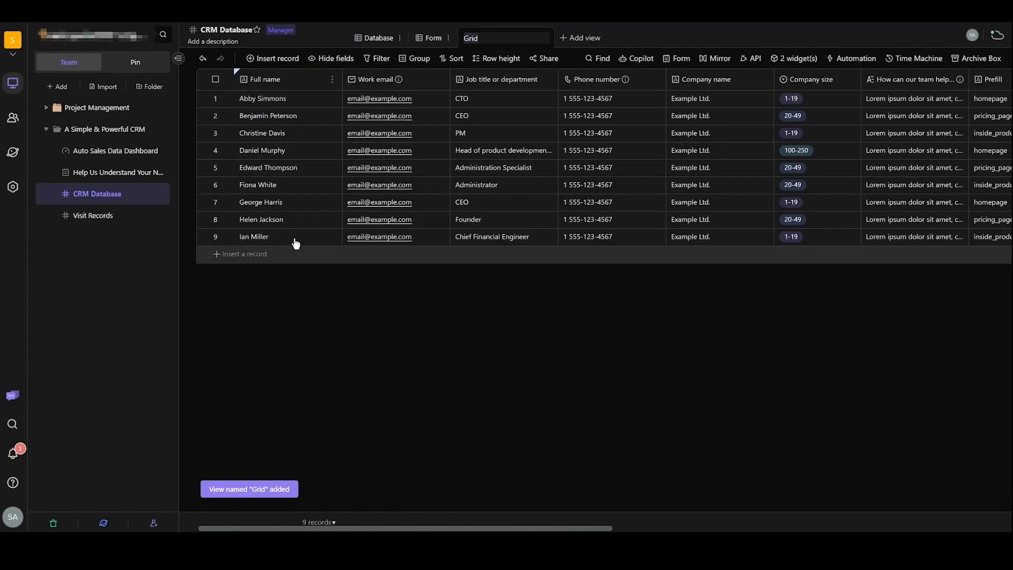
left_click(375, 38)
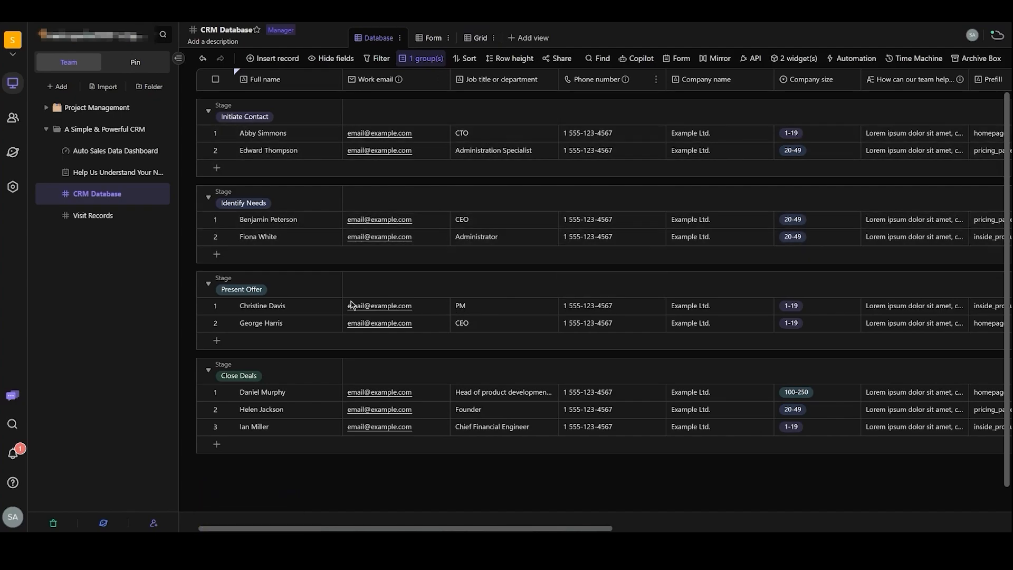
left_click(468, 38)
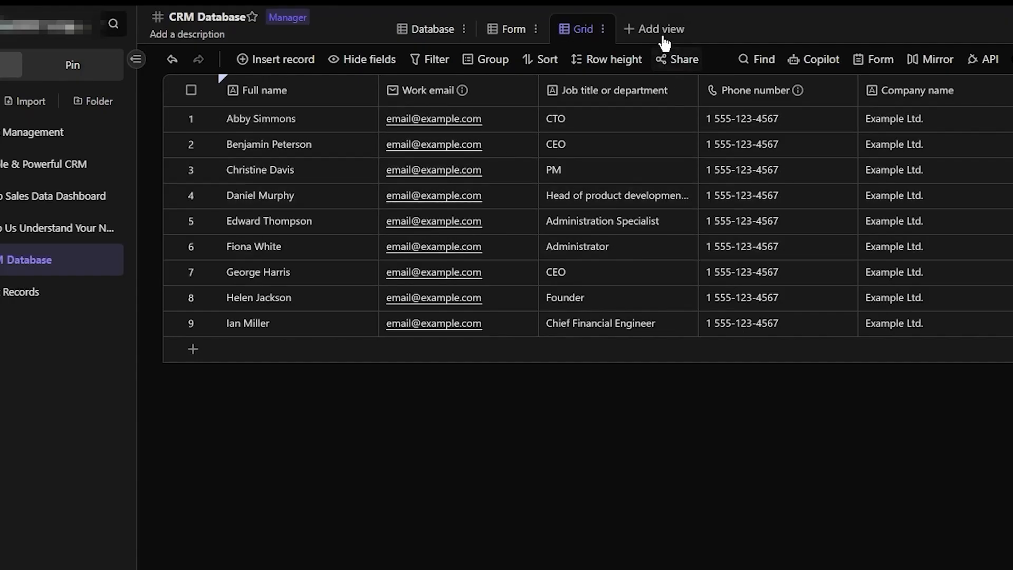
- Add a Gallery view to the CRM Database datasheet, keeping its default name, and return to the Grid view
left_click(663, 36)
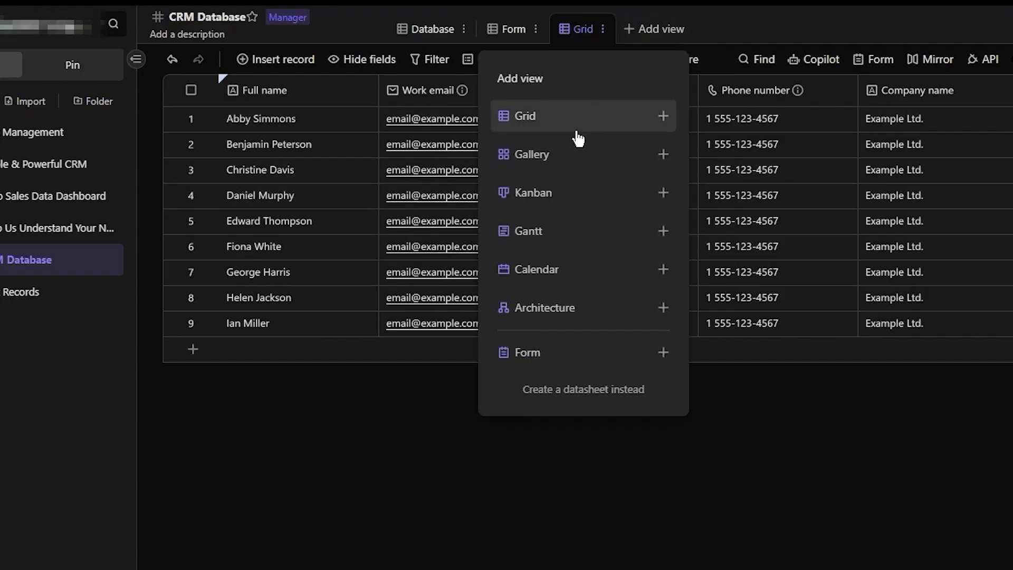
left_click(578, 155)
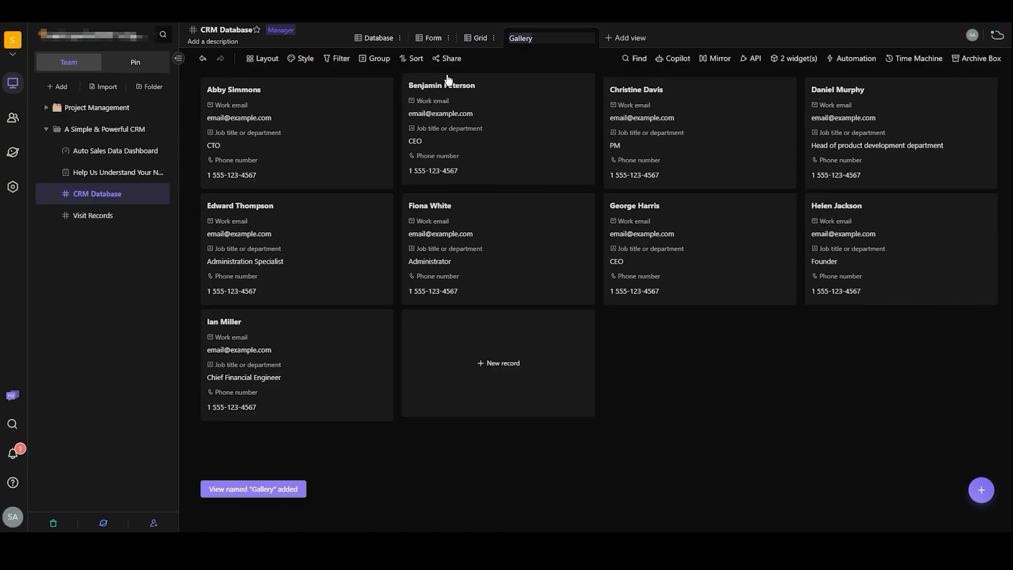
left_click(469, 33)
left_click(469, 32)
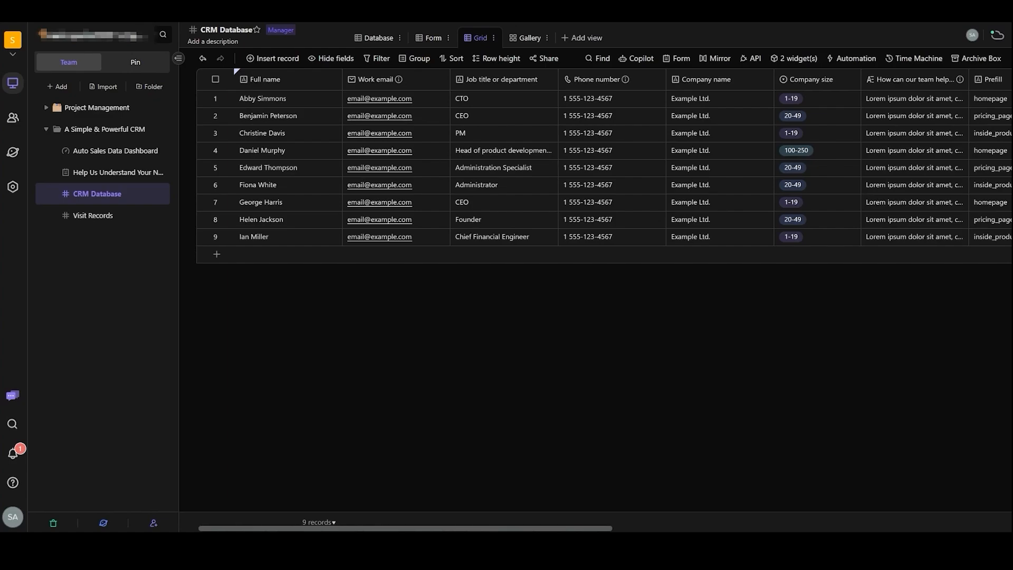
- Show the Gallery view, expand the record card of the contact titled Founder, and close it again
left_click(529, 38)
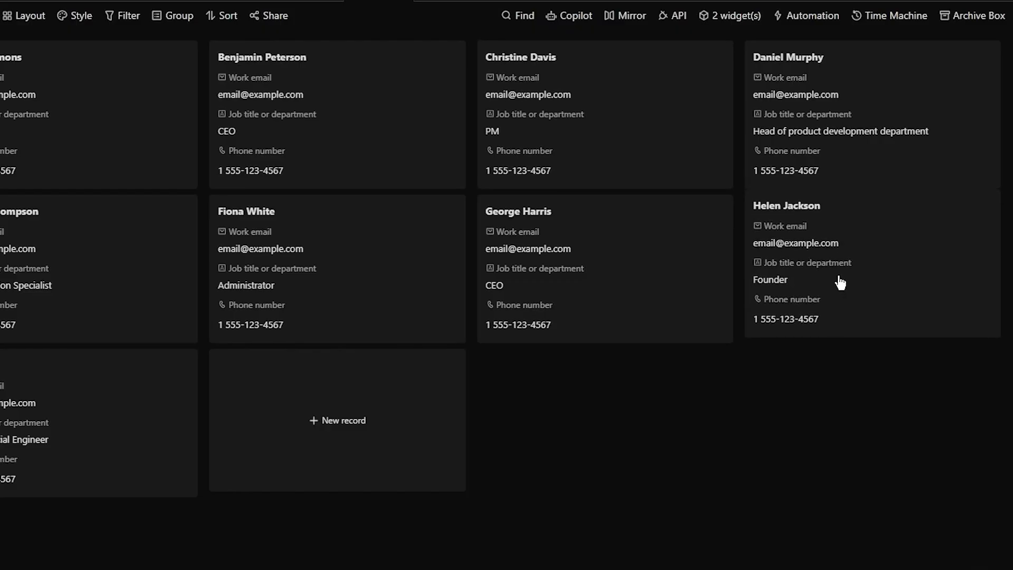
left_click(878, 259)
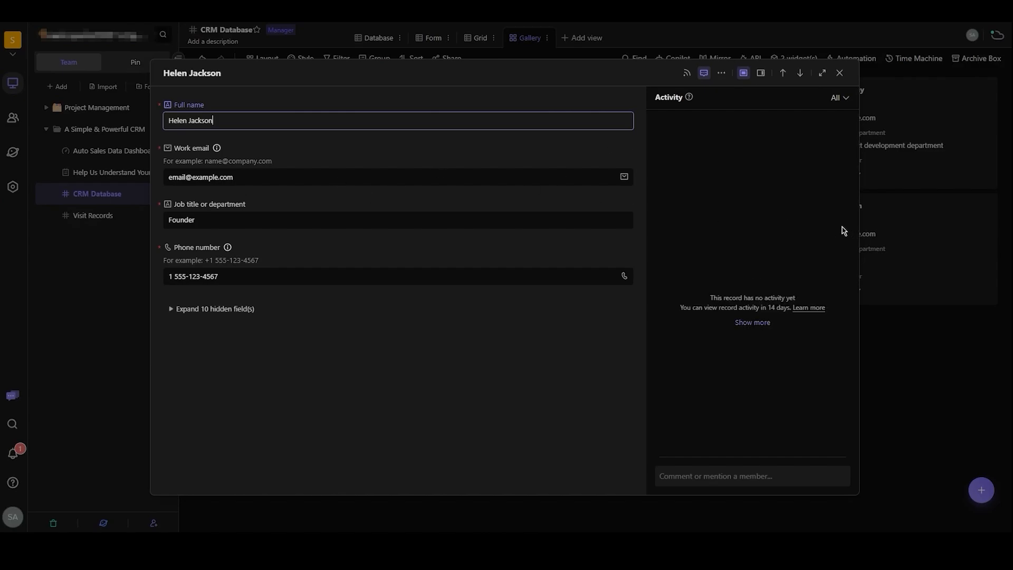
left_click(911, 373)
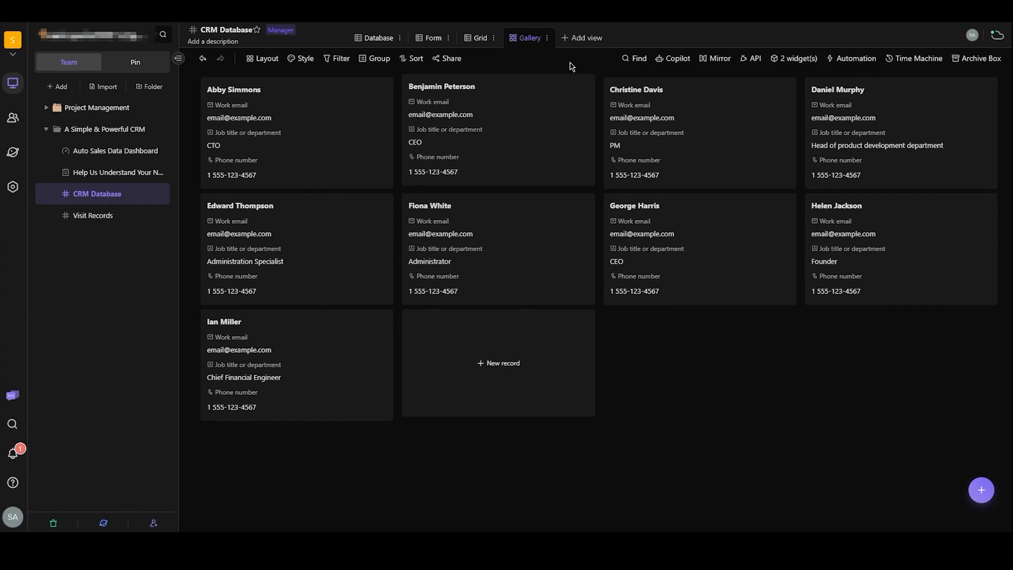
left_click(578, 38)
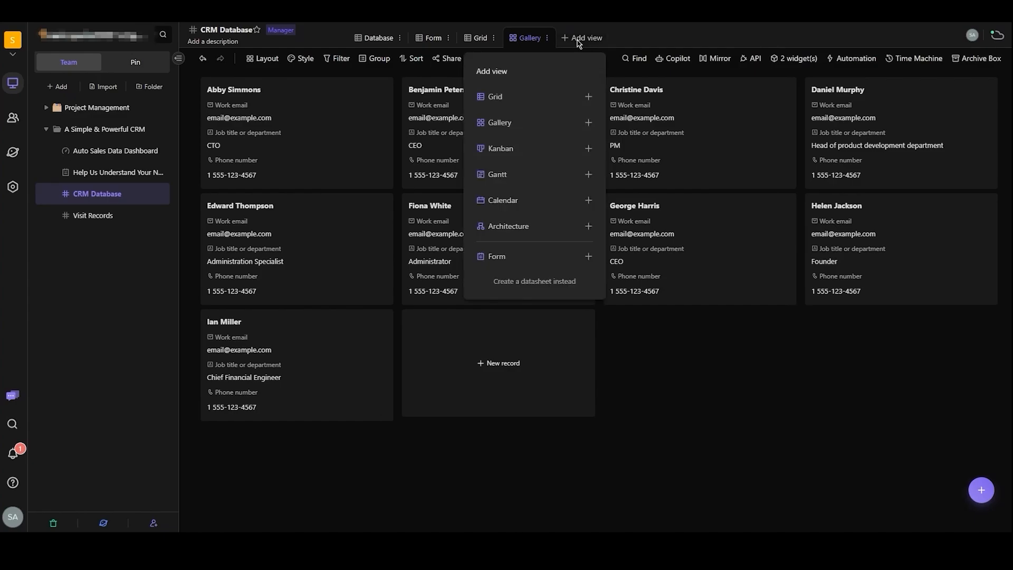
left_click(654, 40)
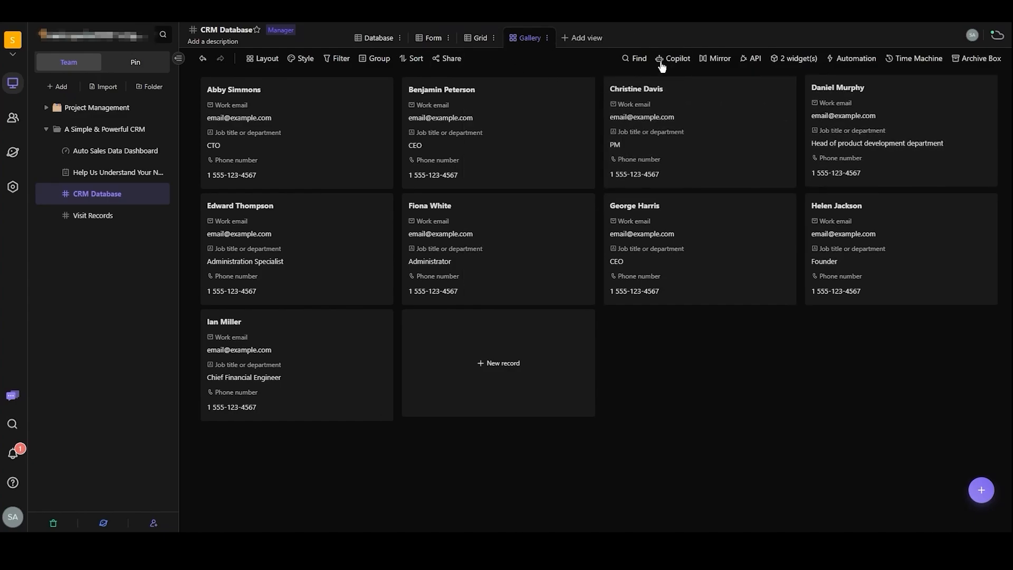
left_click(579, 39)
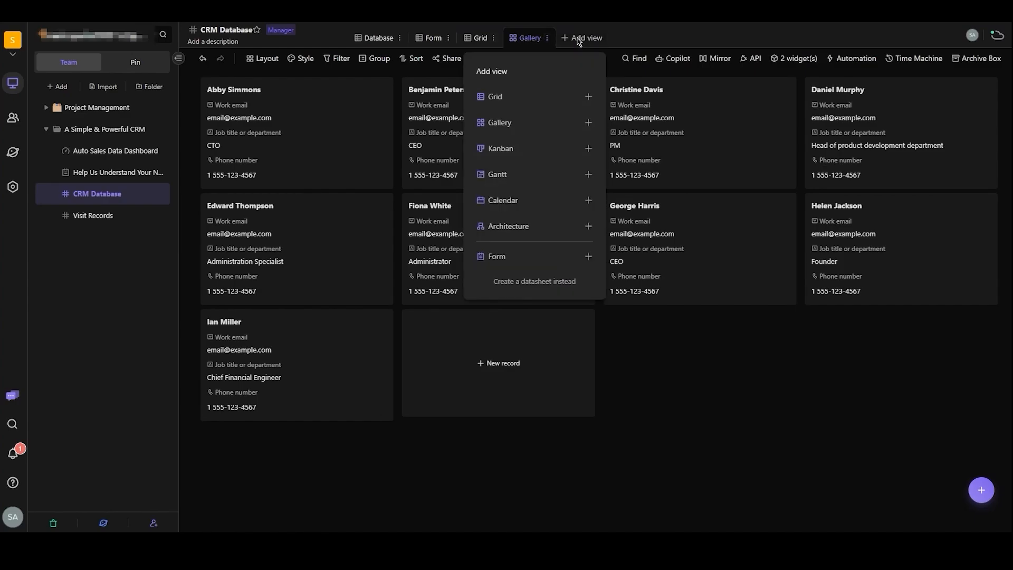
left_click(589, 123)
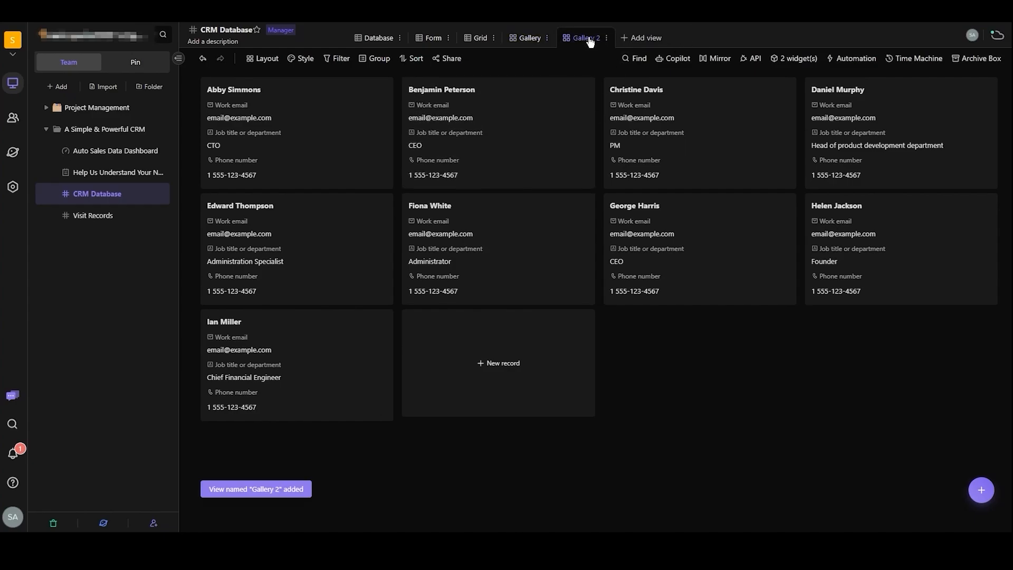
left_click(606, 38)
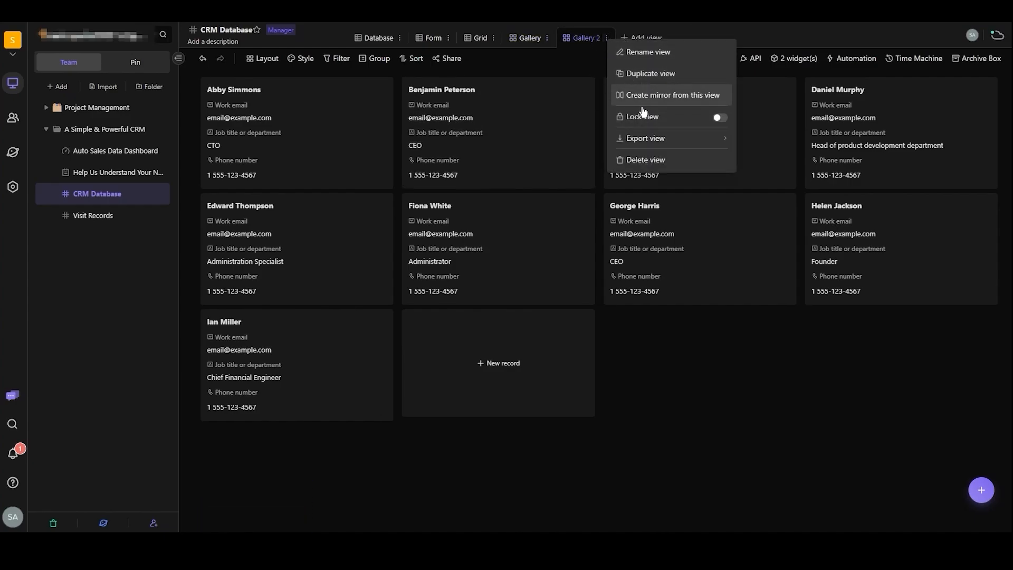
left_click(644, 159)
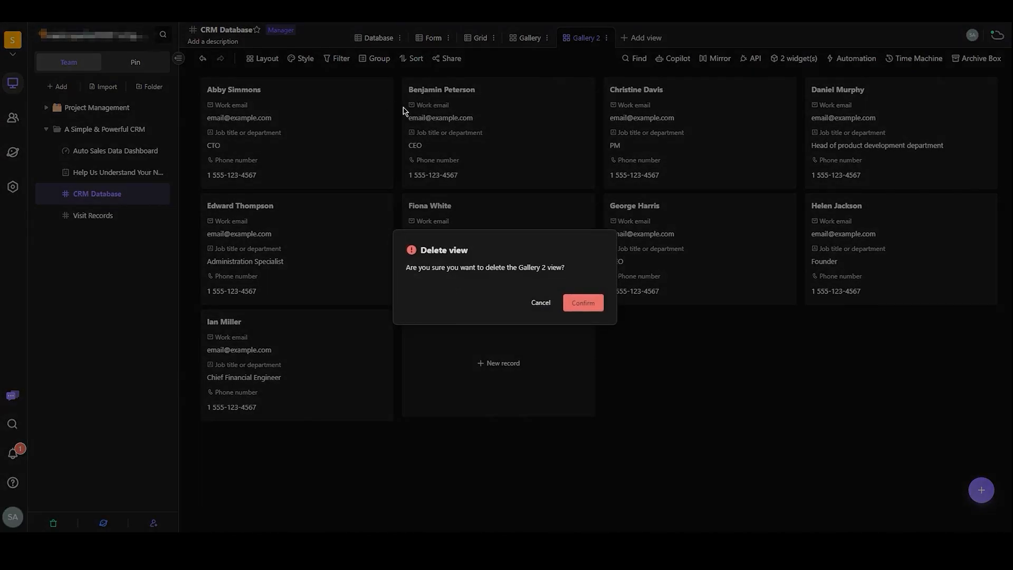
left_click(585, 301)
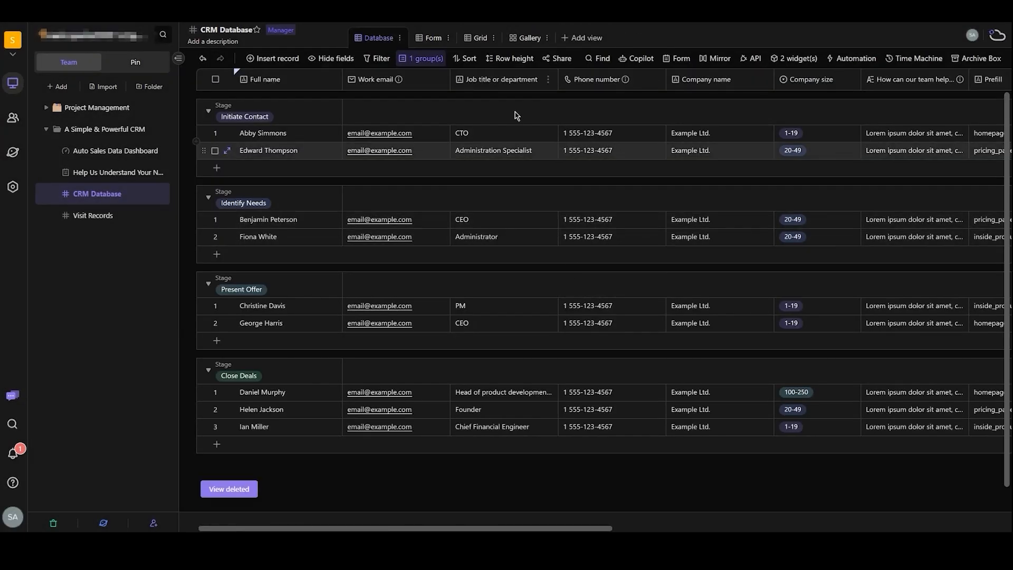
- Group the cards of the CRM Database's Gallery view by the Full name field
left_click(528, 38)
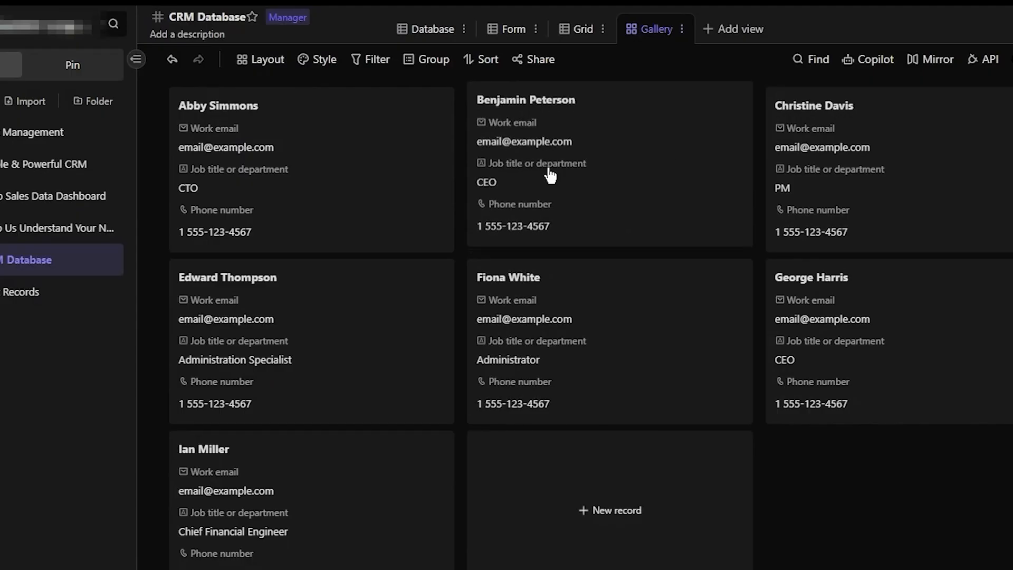
left_click(419, 66)
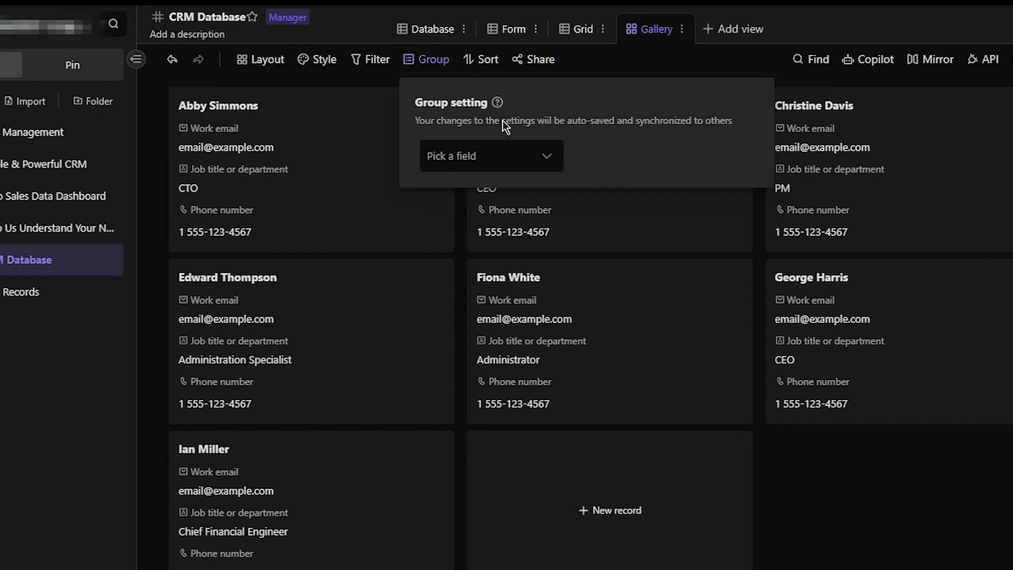
left_click(530, 169)
left_click(504, 242)
left_click(912, 341)
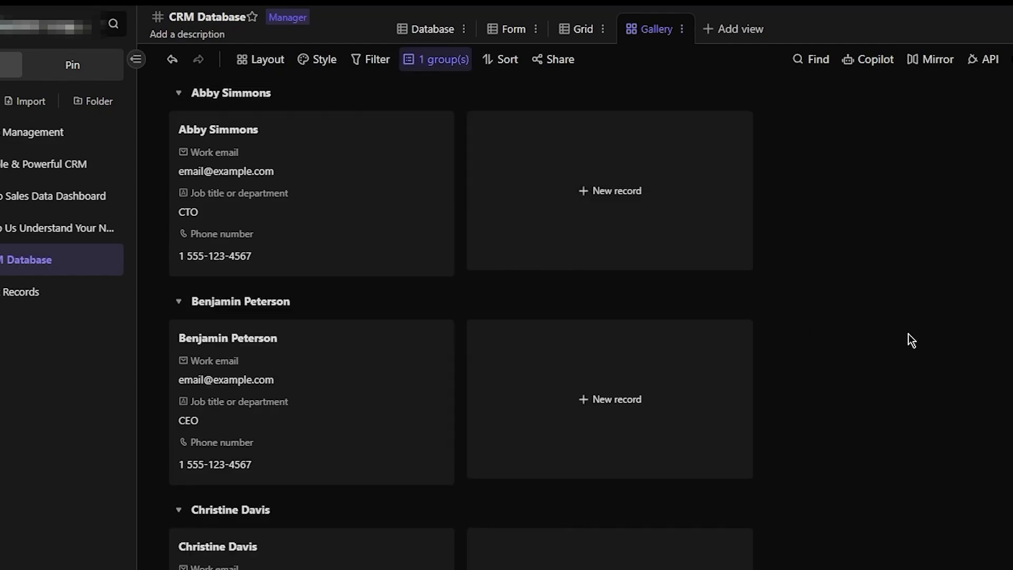
- Examine how the contact cards are arranged in the grouped Gallery view, from the first group downward
scroll(525, 375, "down", 10)
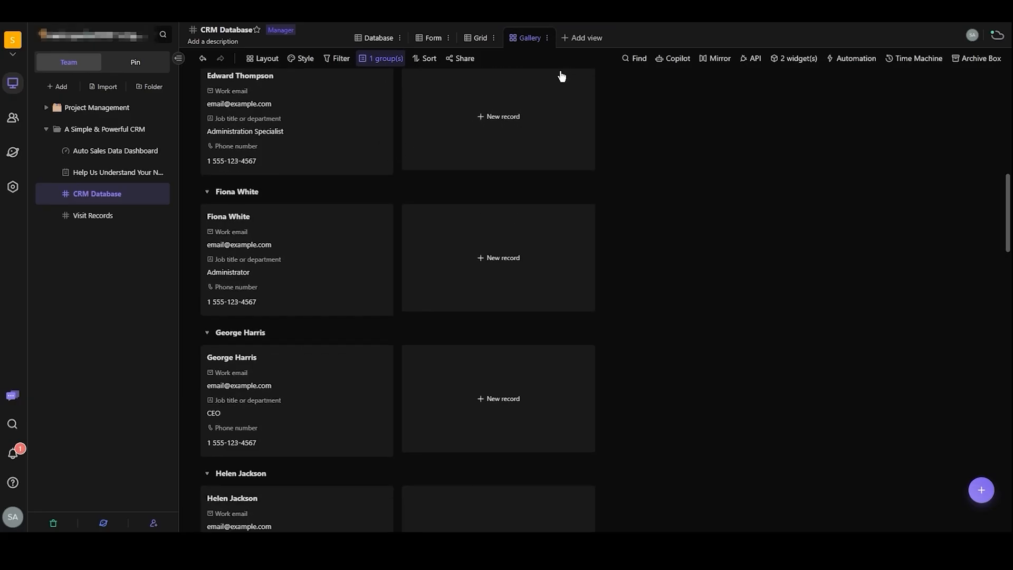
scroll(457, 229, "up", 10)
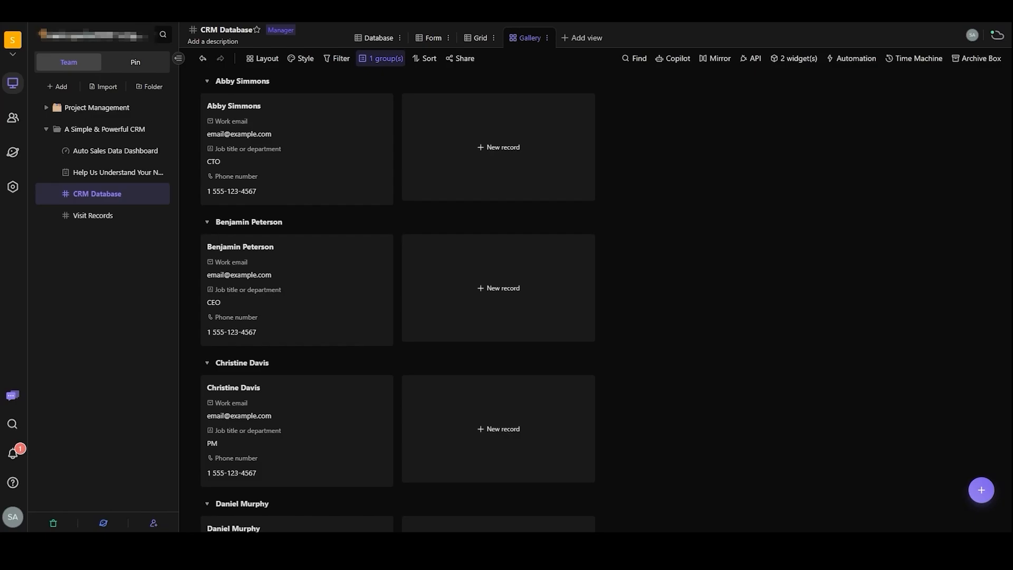
scroll(507, 269, "down", 15)
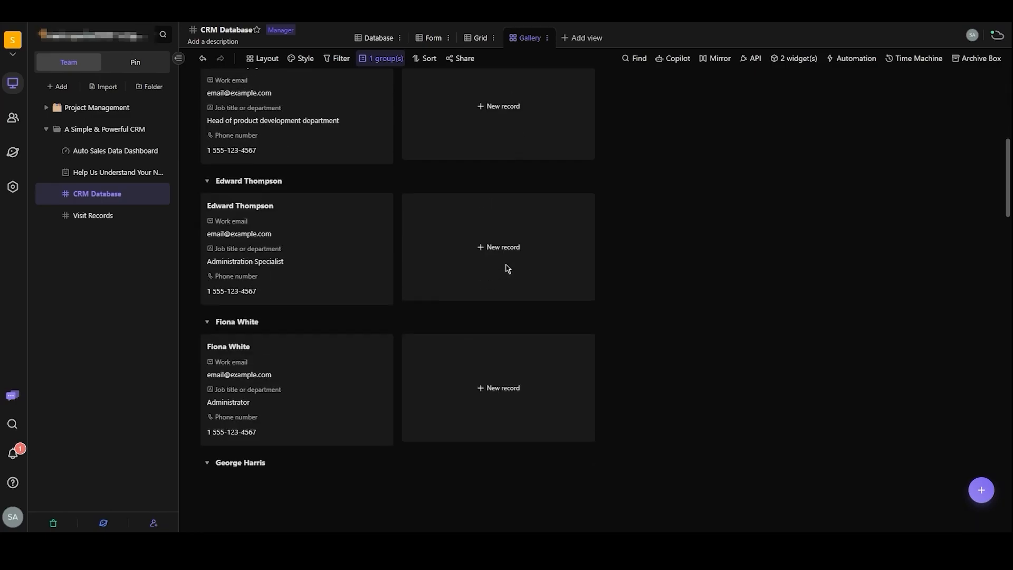
scroll(607, 287, "up", 15)
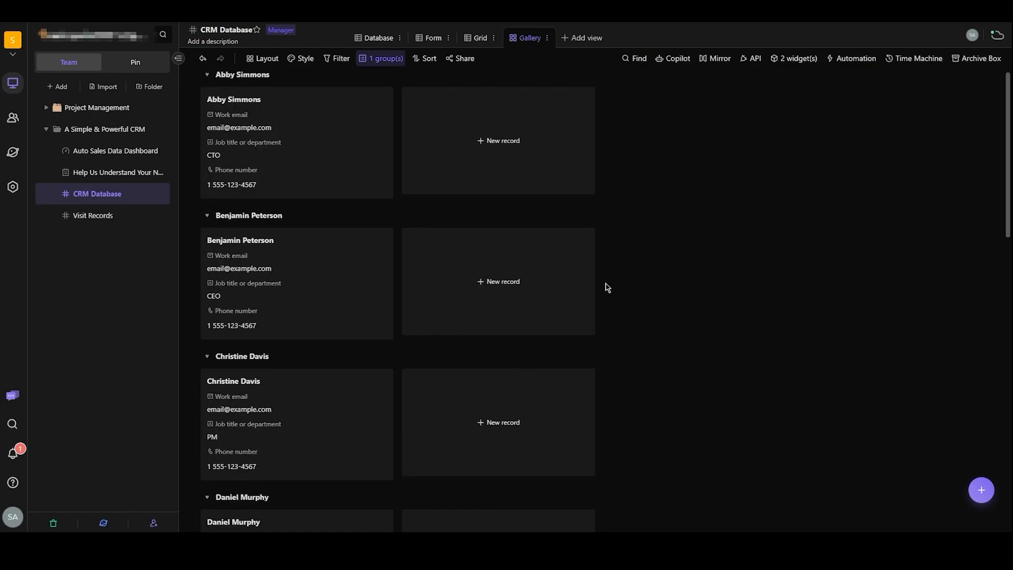
scroll(591, 279, "down", 7)
scroll(582, 272, "down", 5)
scroll(583, 272, "up", 10)
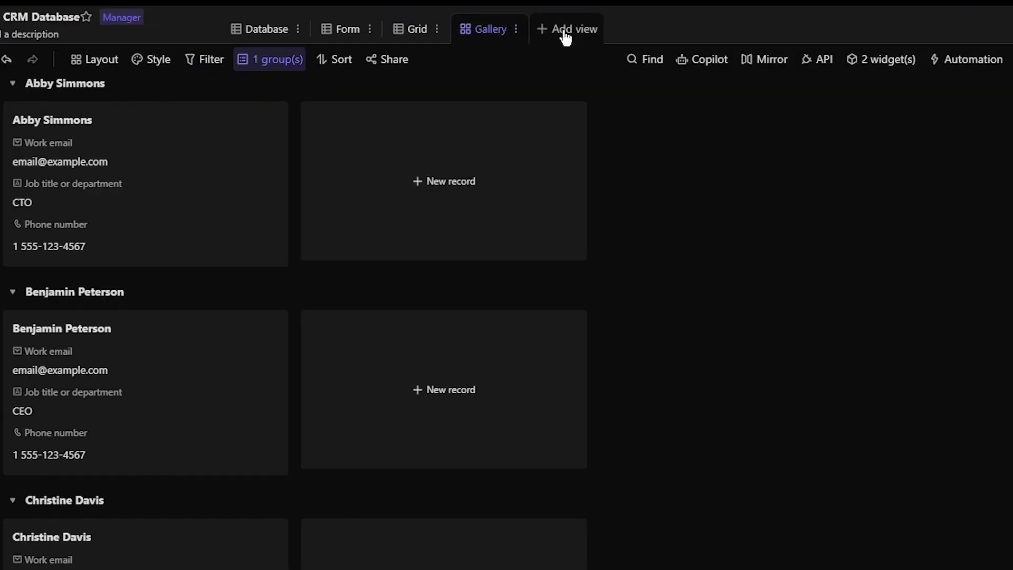
- Add a Gantt view to the CRM Database datasheet and dismiss the hints about hiding fields and graphic fields
left_click(580, 38)
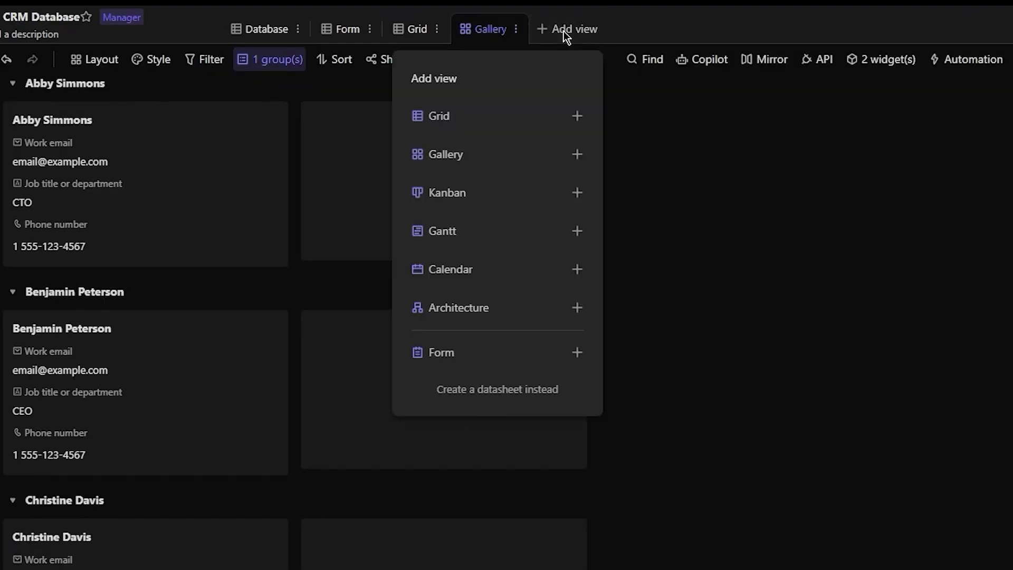
mouse_move(512, 223)
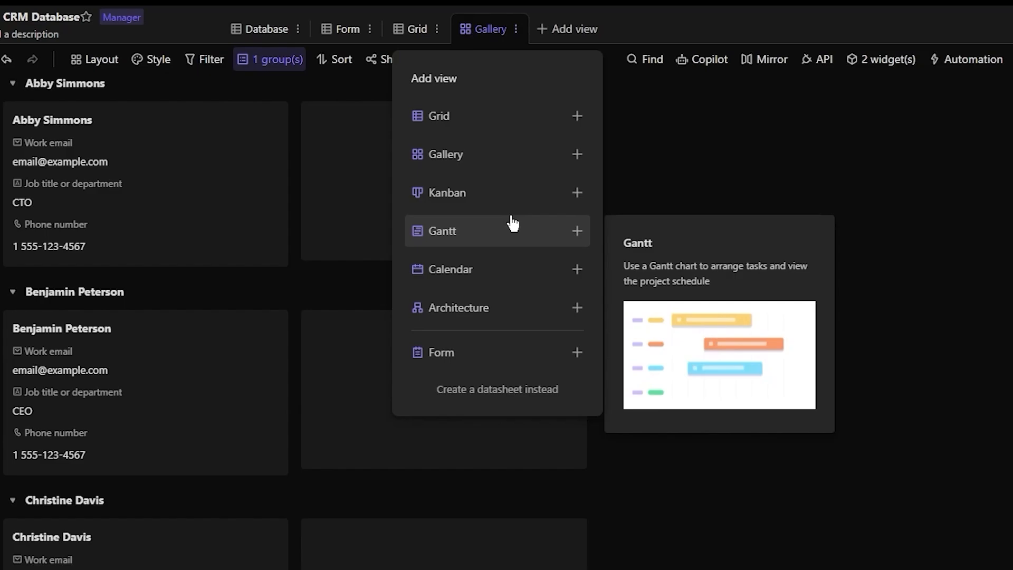
left_click(512, 223)
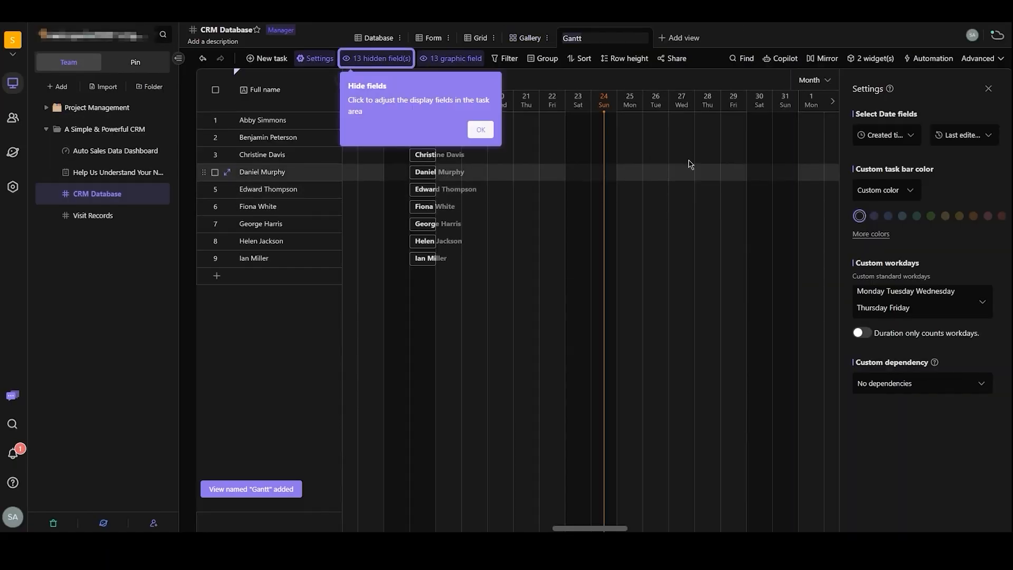
left_click(480, 131)
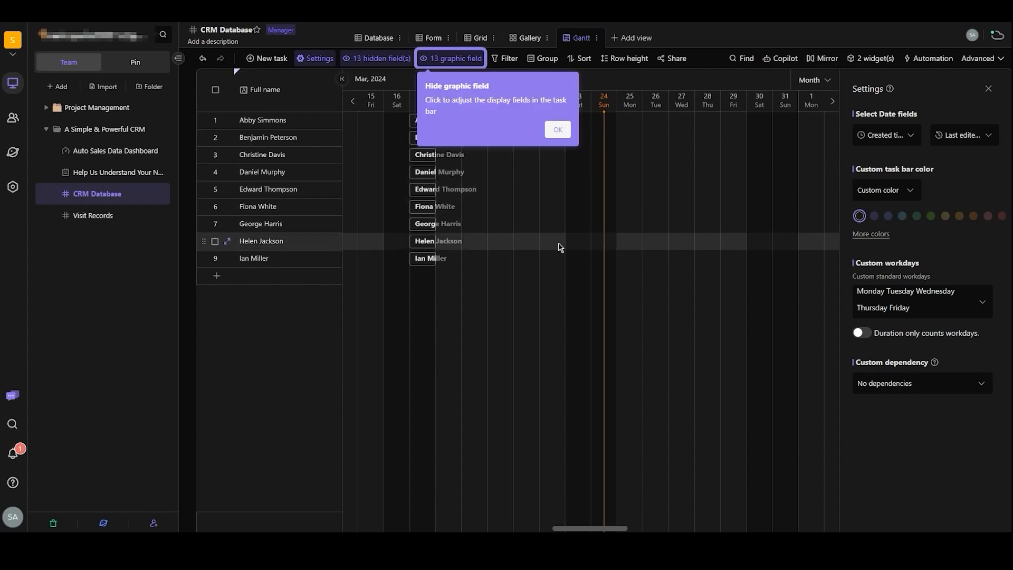
left_click(554, 129)
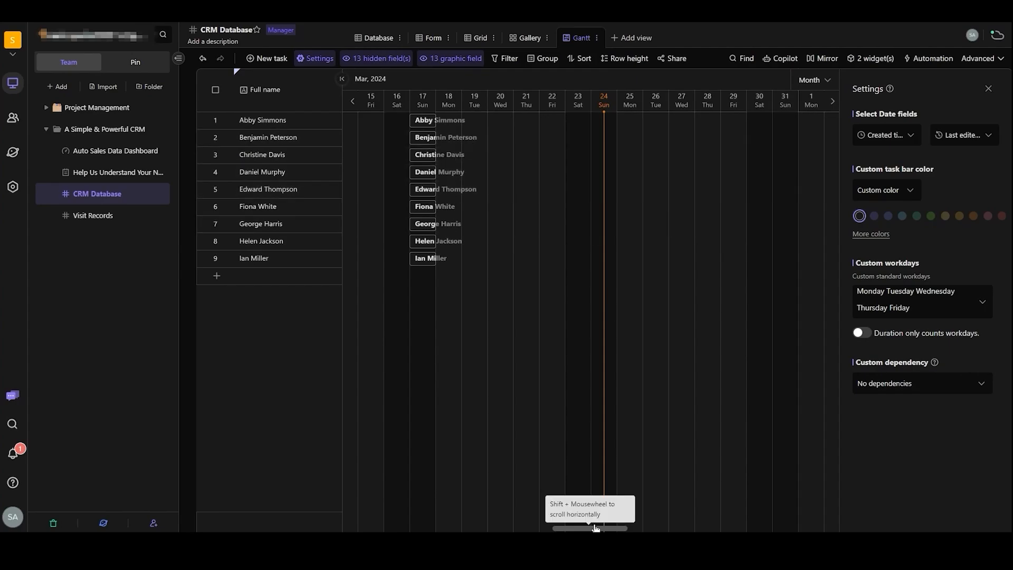
- Add a Calendar view to the CRM Database datasheet
mouse_move(595, 527)
left_mouse_down()
mouse_move(534, 527)
mouse_move(592, 528)
left_mouse_up()
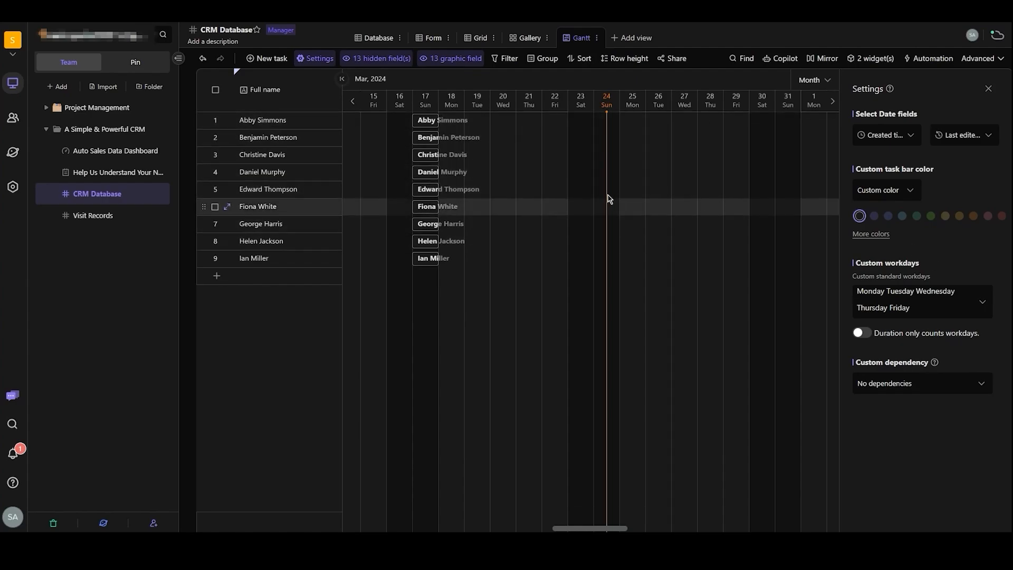
mouse_move(608, 530)
left_mouse_down()
mouse_move(769, 525)
mouse_move(528, 528)
mouse_move(635, 528)
mouse_move(607, 528)
left_mouse_up()
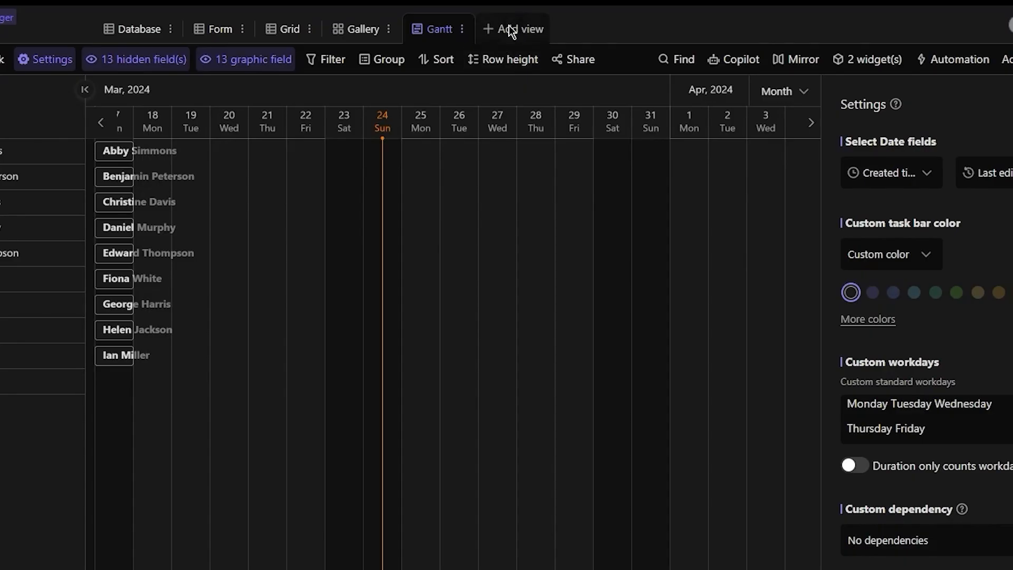
left_click(628, 36)
left_click(434, 278)
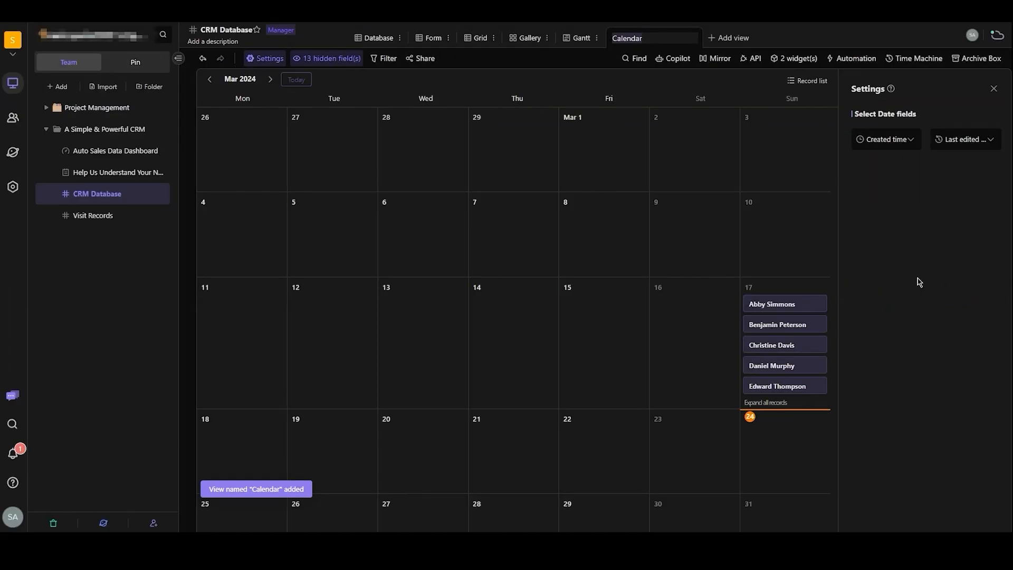
- Look through March 2024 in the Calendar view, open the second contact's record on March 17, and close it
scroll(702, 249, "down", 1)
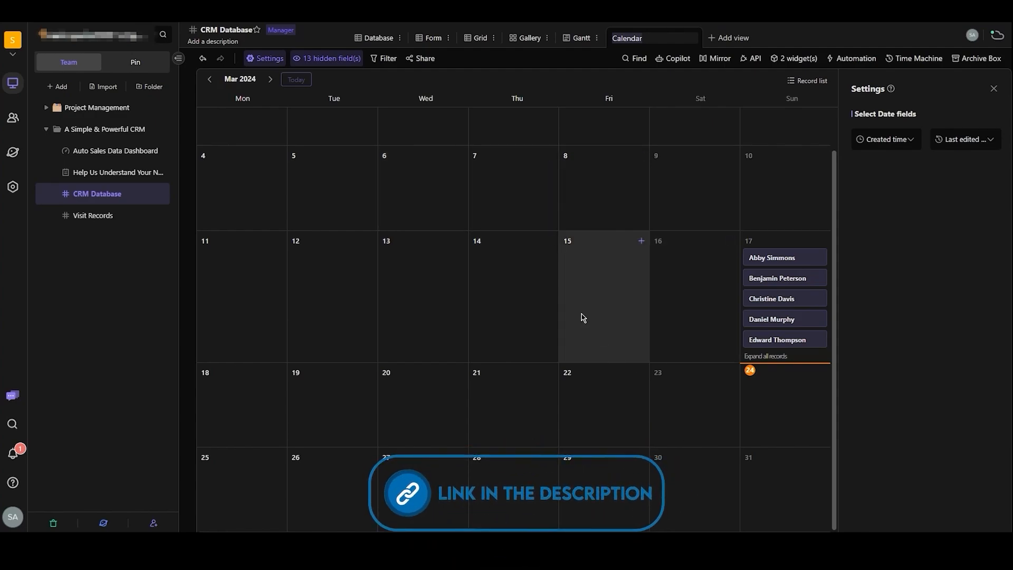
scroll(528, 353, "up", 1)
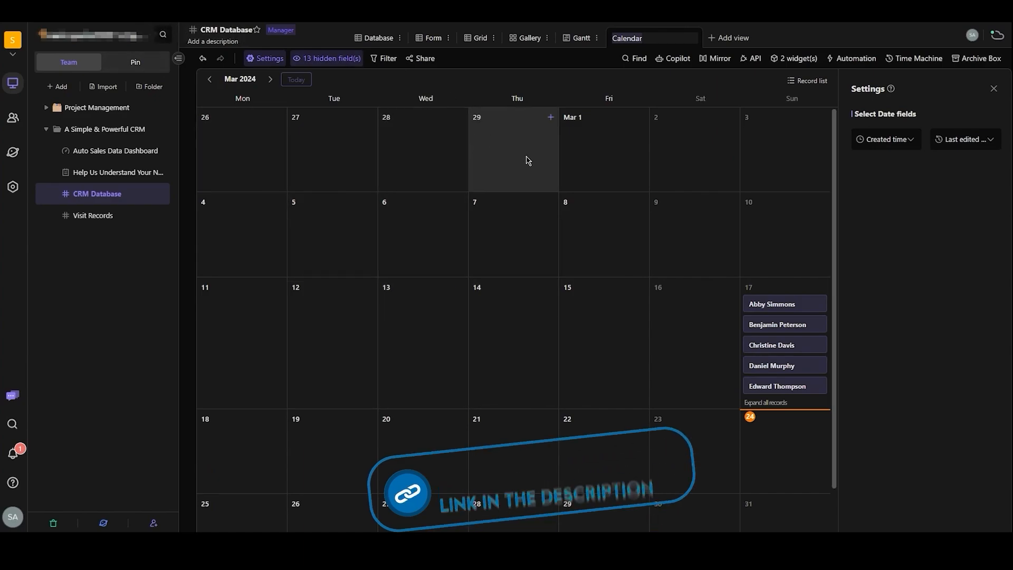
scroll(788, 280, "down", 1)
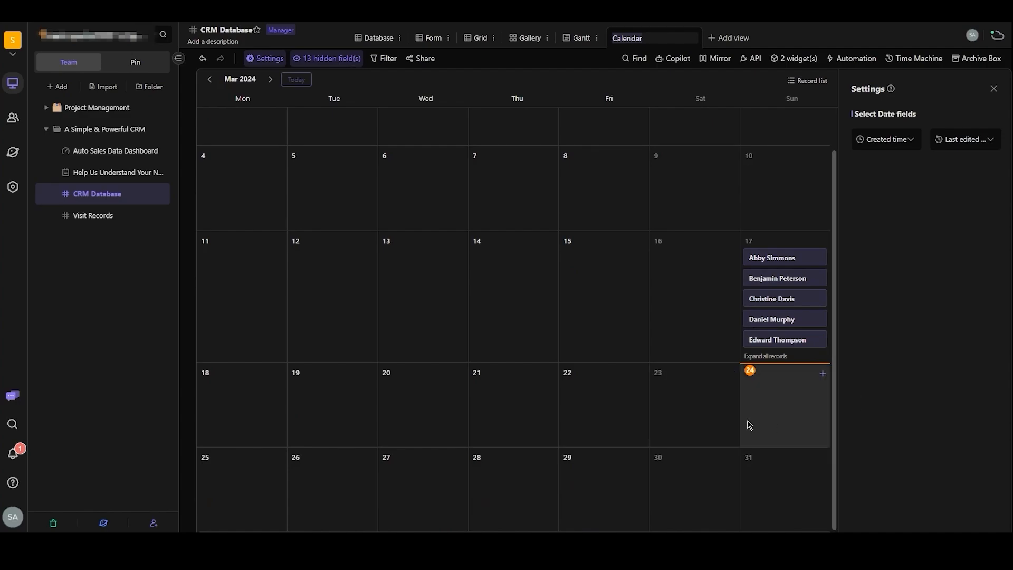
scroll(580, 285, "up", 1)
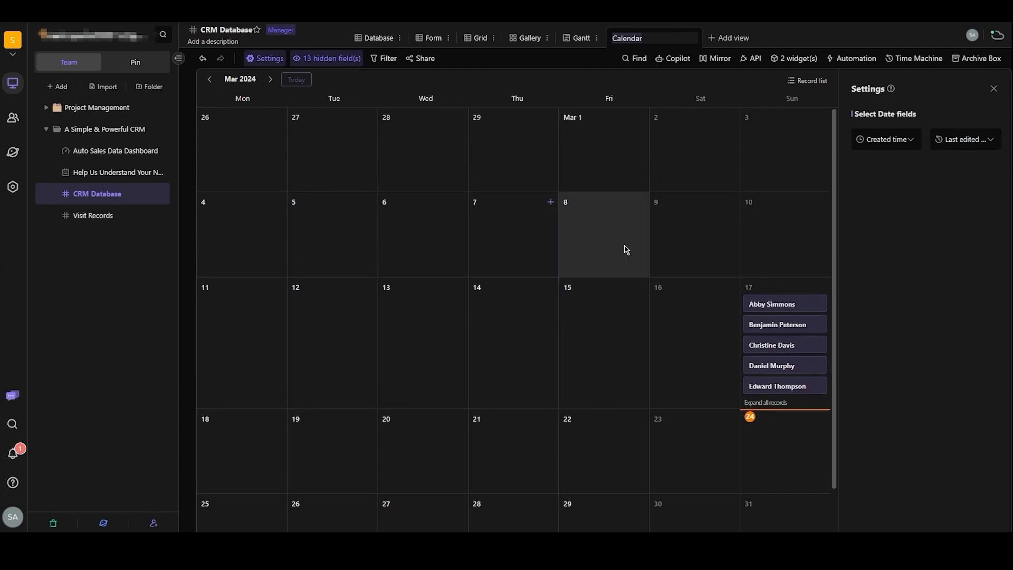
scroll(522, 410, "down", 1)
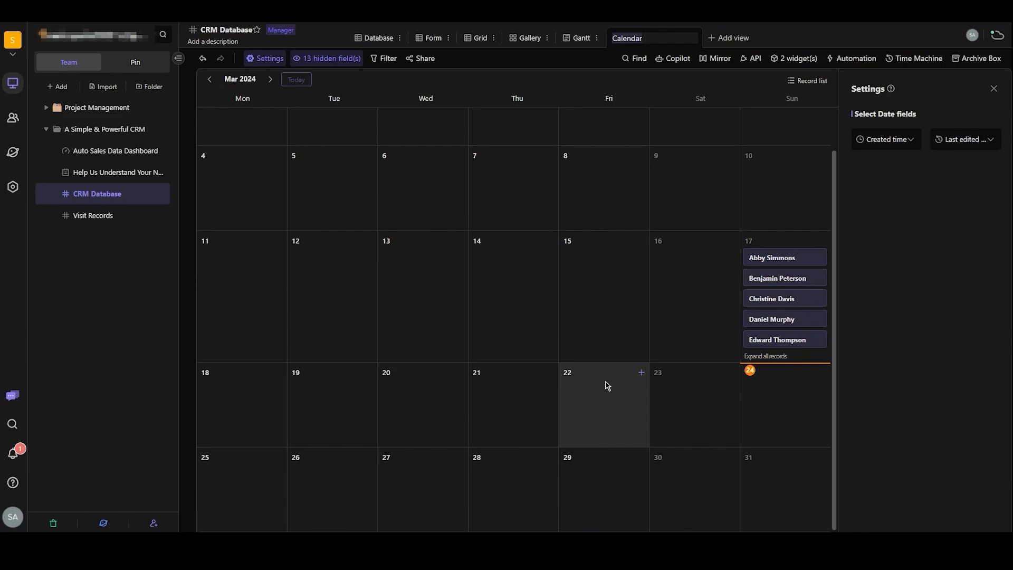
left_click(759, 289)
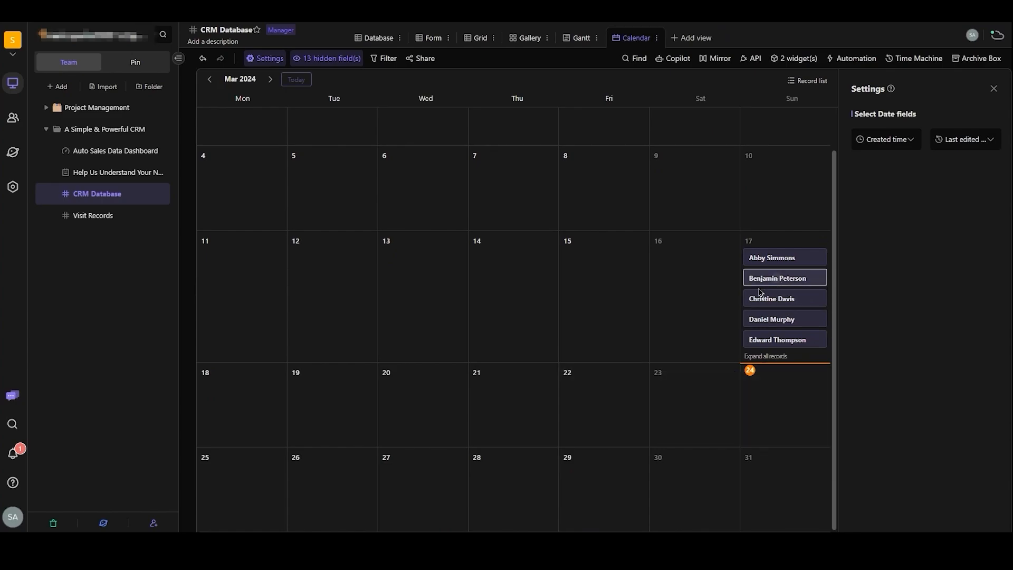
left_click(778, 275)
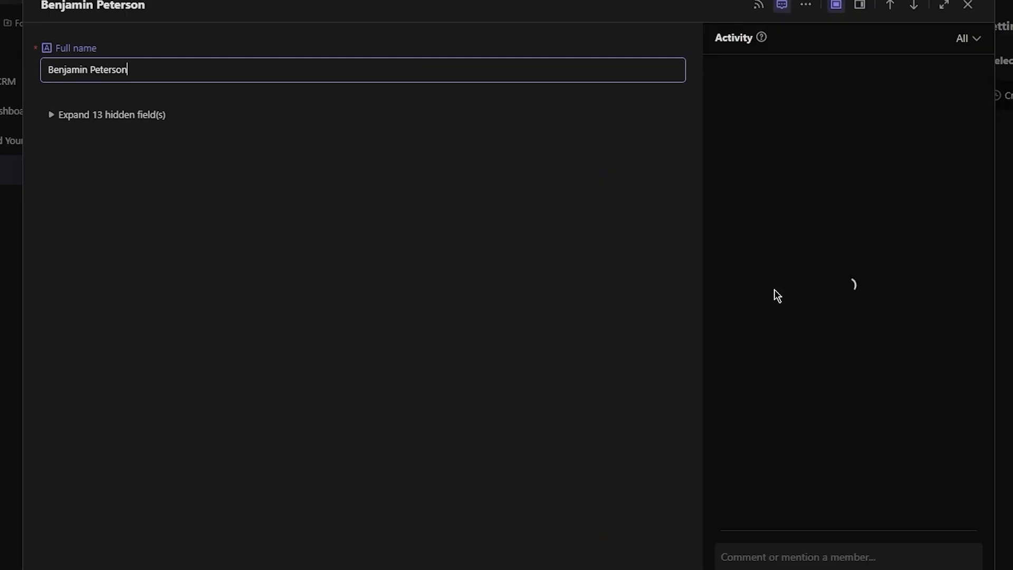
left_click(942, 195)
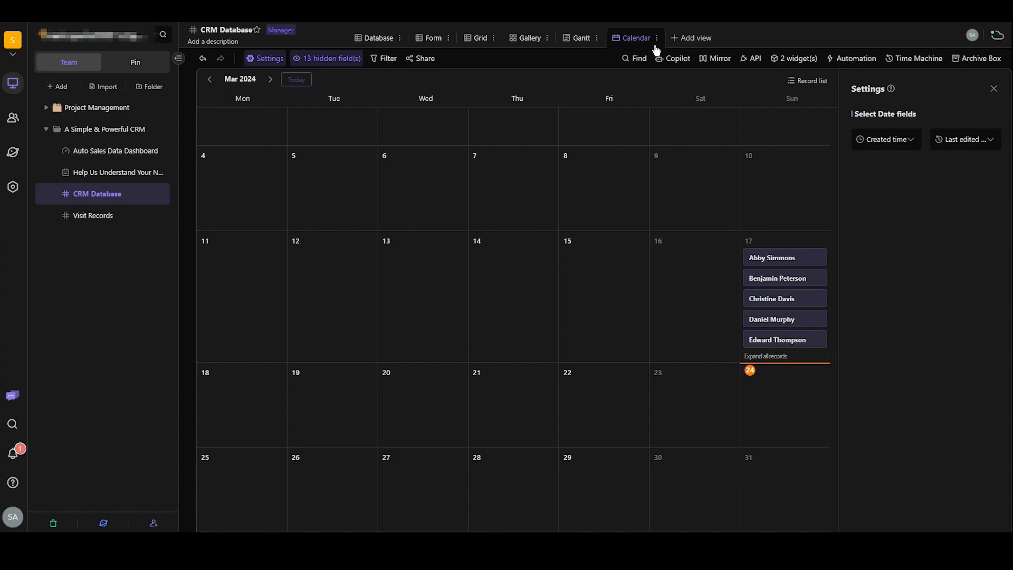
- Add an Architecture view to the CRM Database datasheet and create a two-way link field for its hierarchy
left_click(689, 40)
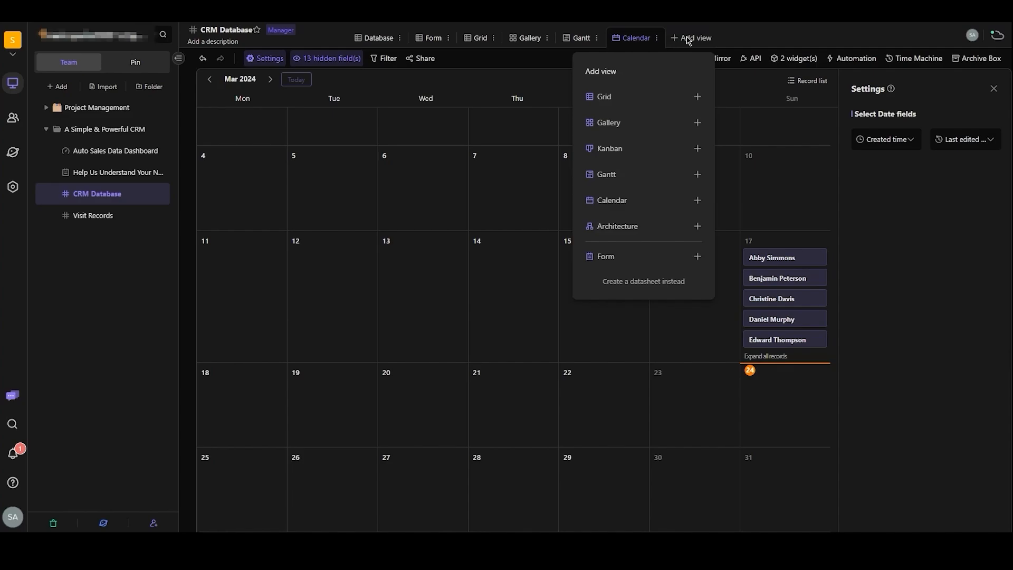
left_click(658, 226)
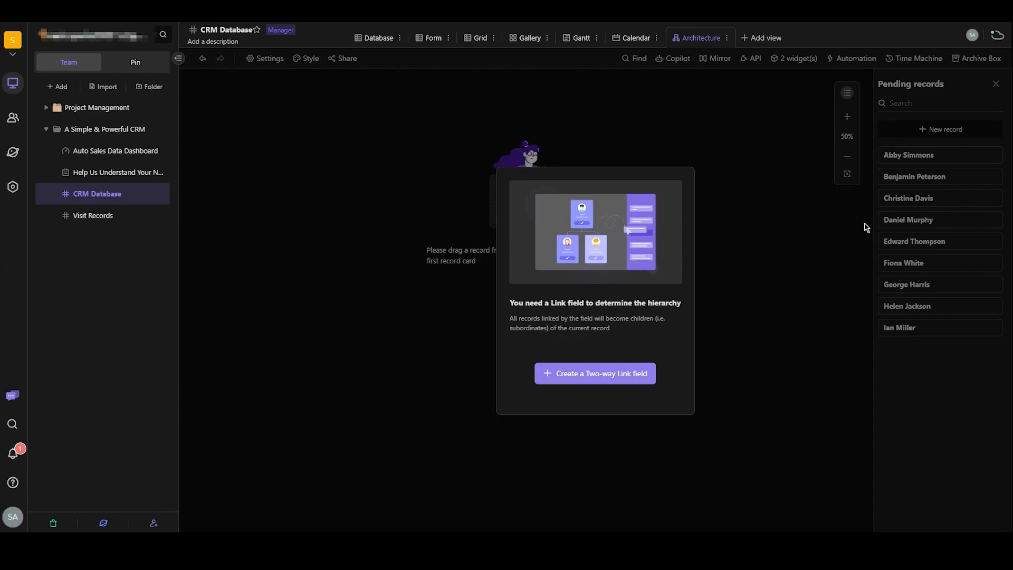
left_click(615, 370)
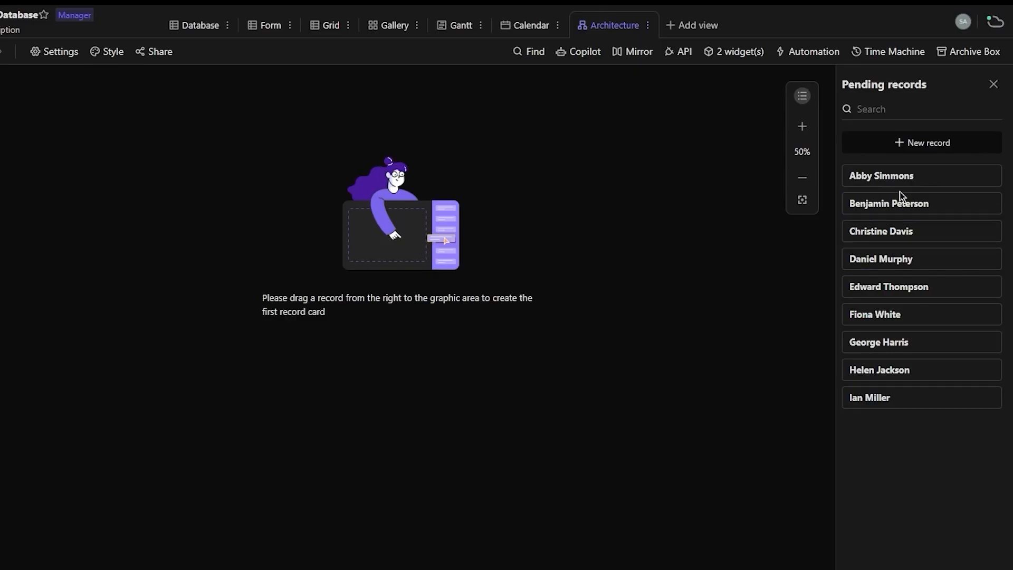
- Place three pending contact records as cards on the architecture canvas, one near the upper centre and two lower down on either side
left_click_drag(897, 177, 360, 197)
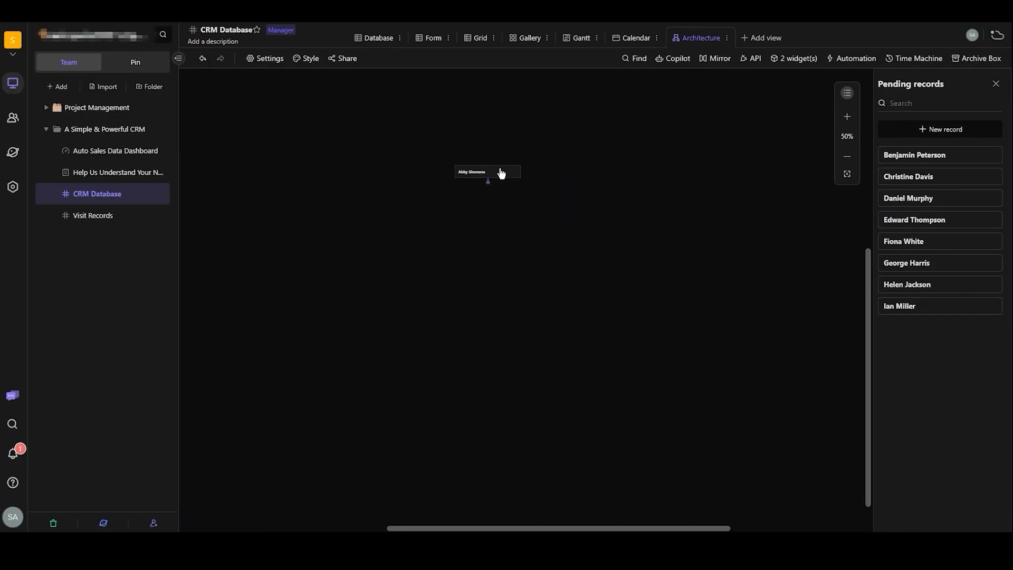
left_click_drag(486, 175, 535, 176)
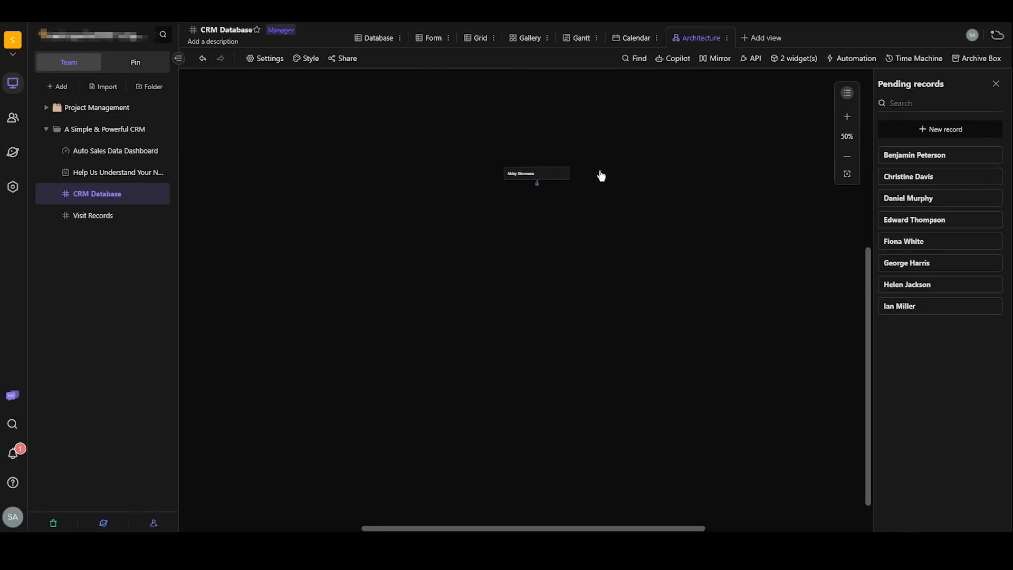
left_click_drag(927, 177, 673, 254)
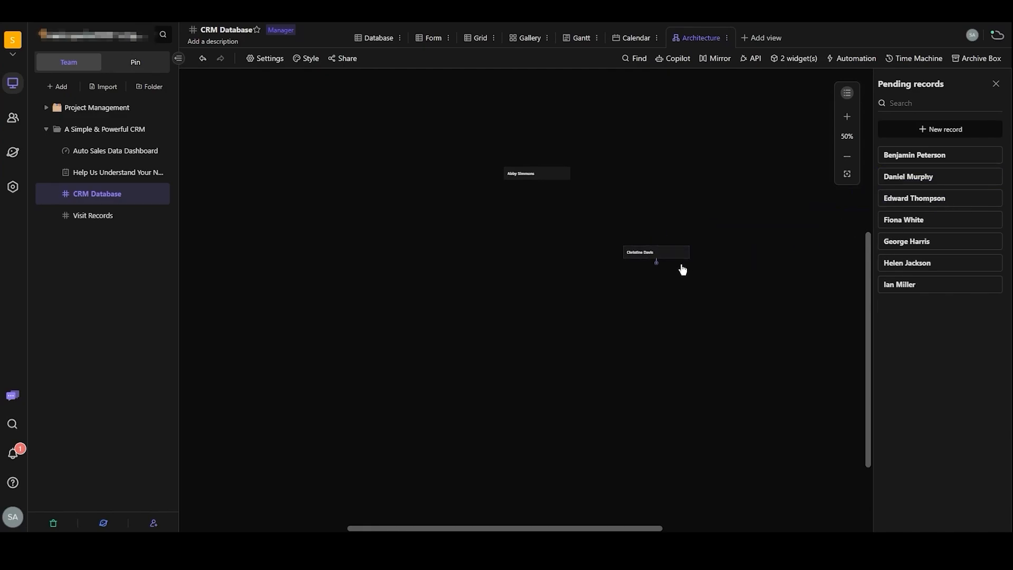
left_click_drag(931, 210, 404, 264)
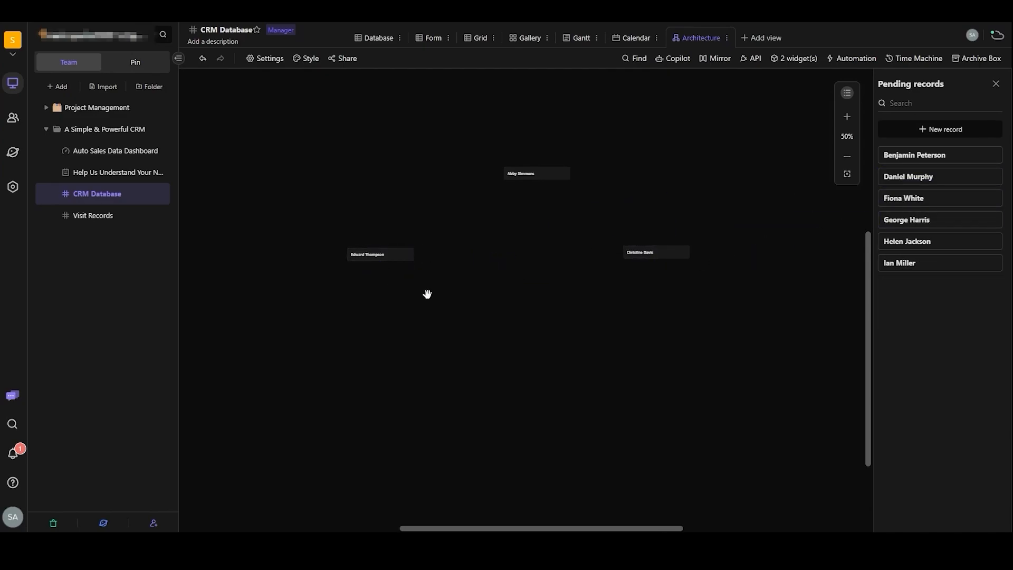
- Add an unnamed child record beneath the lower-left card, expand its full record, and close it
left_click(381, 267)
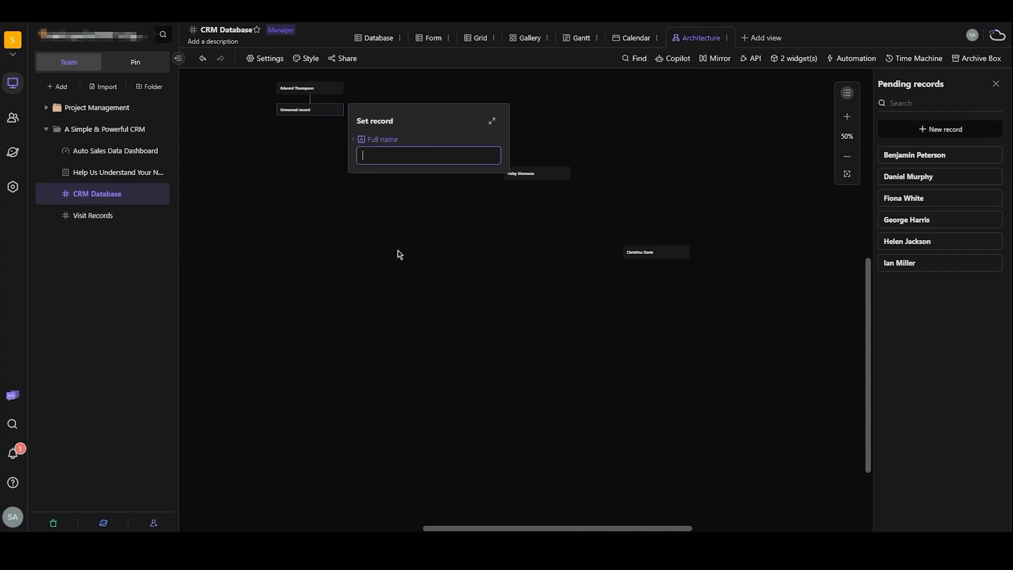
left_click(492, 121)
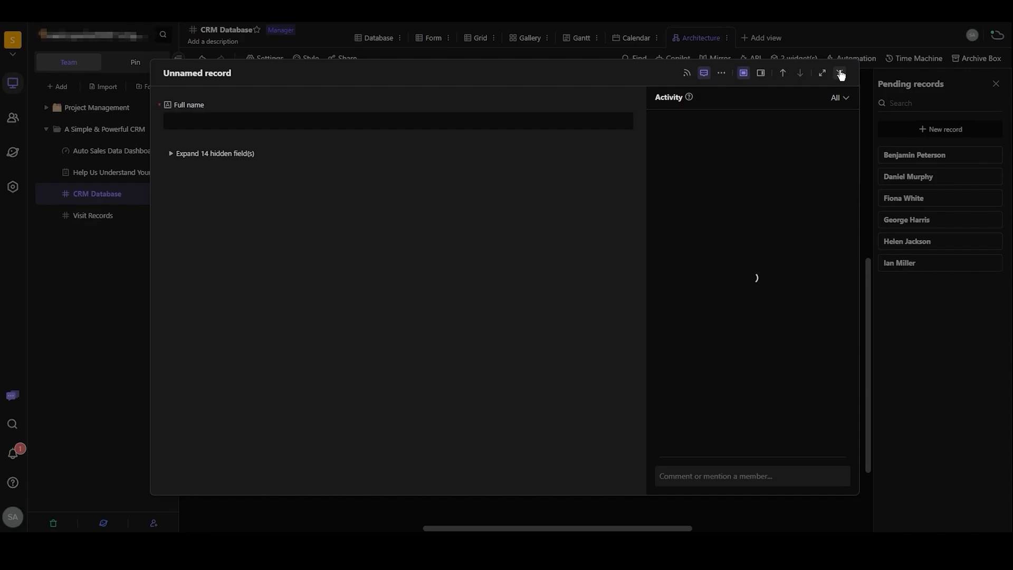
left_click(840, 73)
left_click(518, 137)
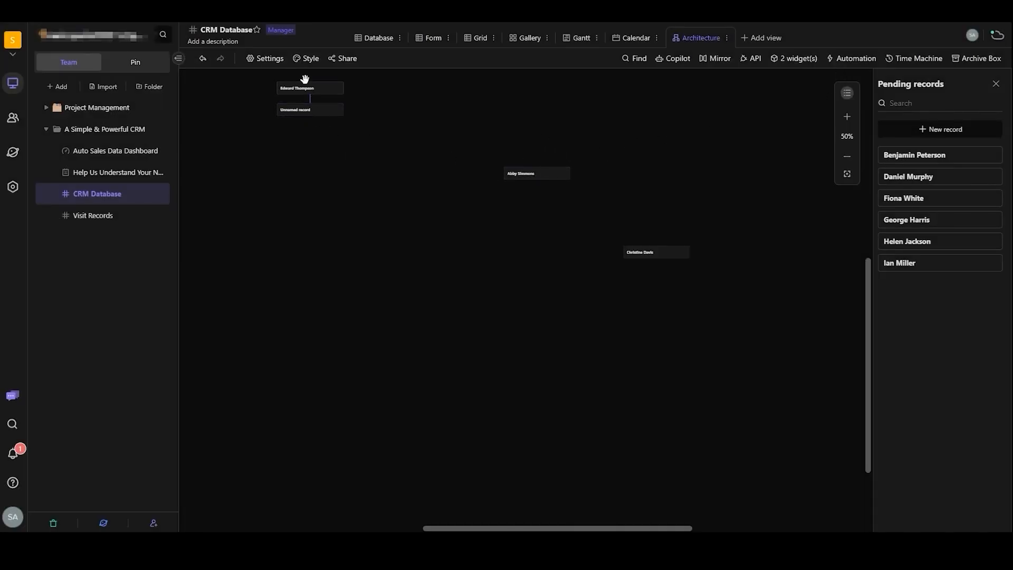
- Try to move the unnamed child card down the canvas, and open and close the record of the upper-centre card
left_click_drag(307, 88, 331, 258)
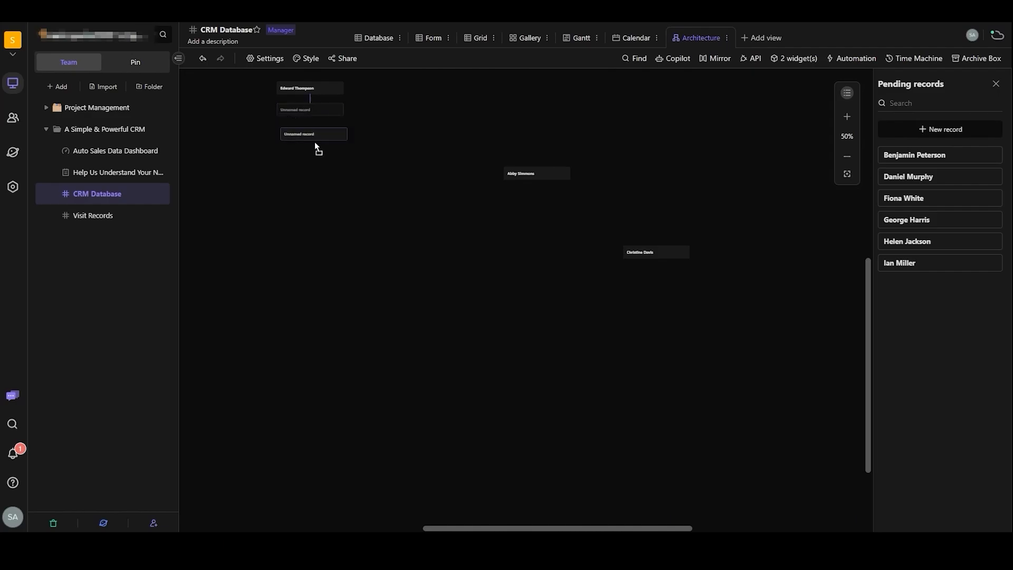
left_click_drag(316, 143, 334, 195)
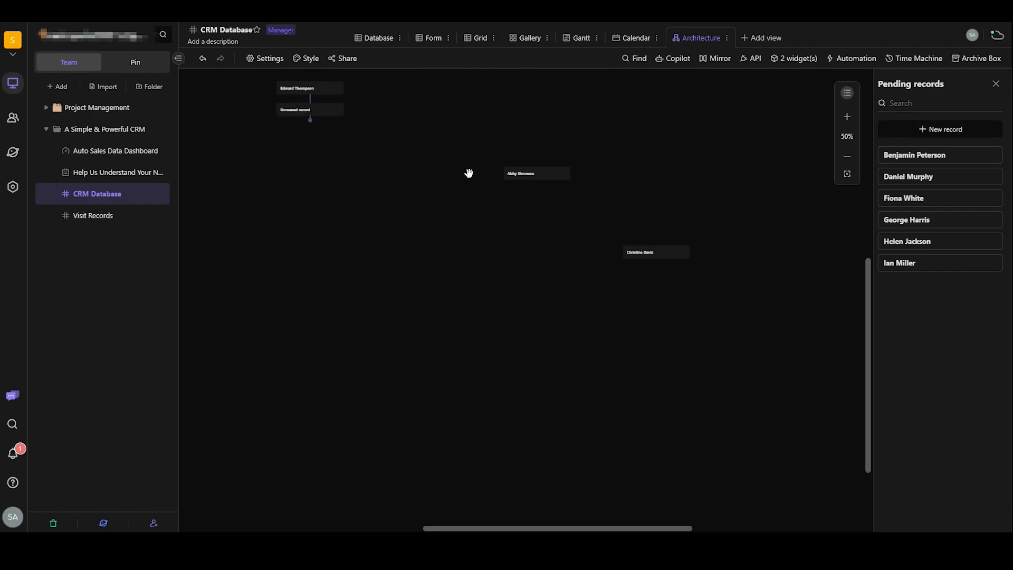
left_click(526, 176)
left_click(840, 74)
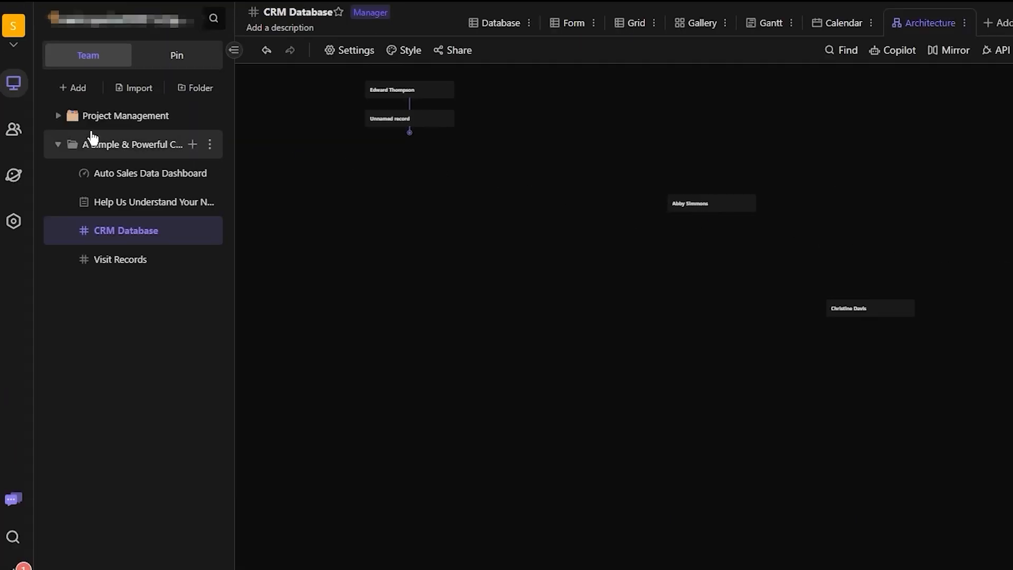
- Show the Project Management folder overview and open the Auto Sales Data Dashboard from the A Simple & Powerful CRM folder
left_click(88, 110)
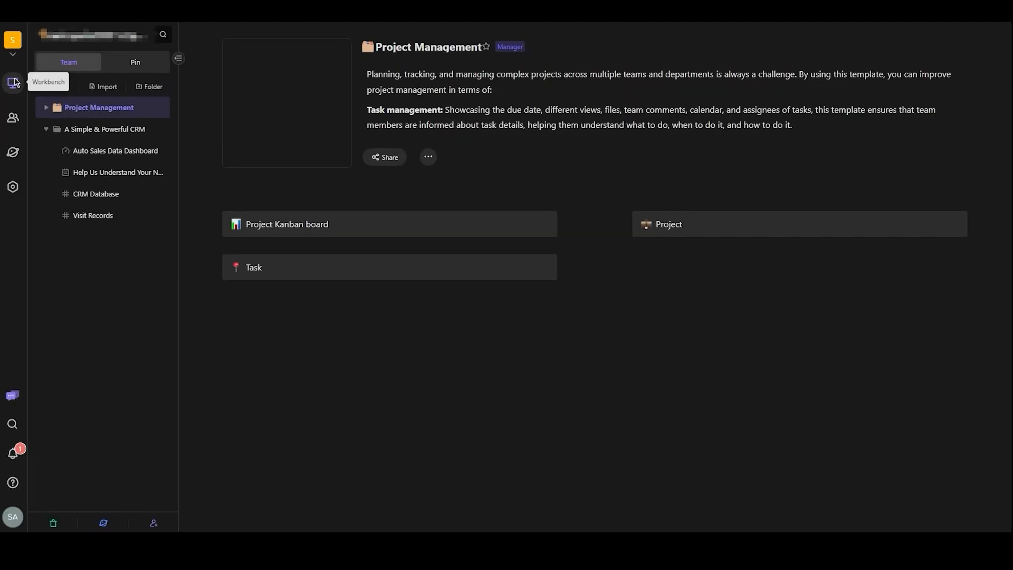
left_click(98, 130)
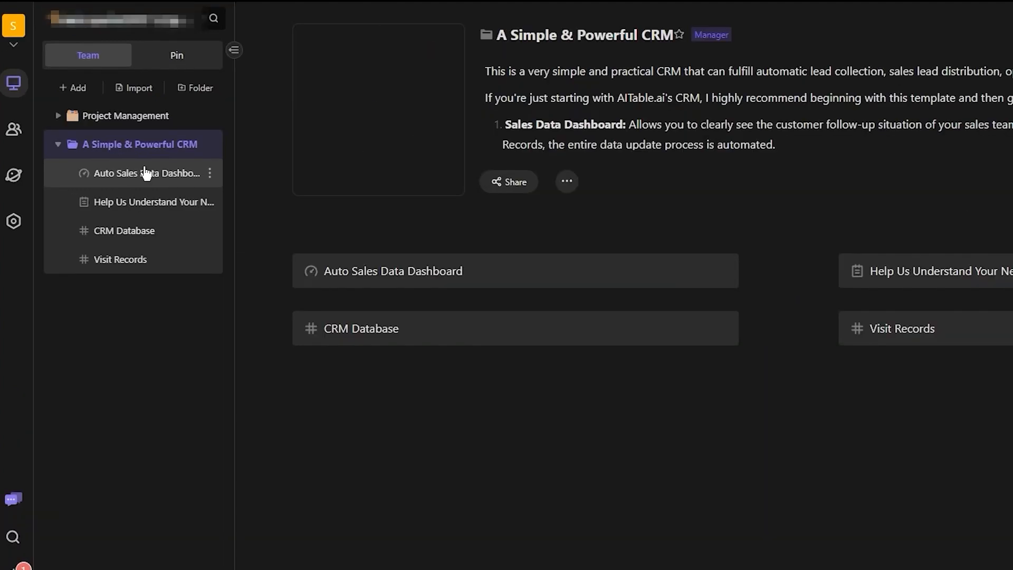
left_click(146, 173)
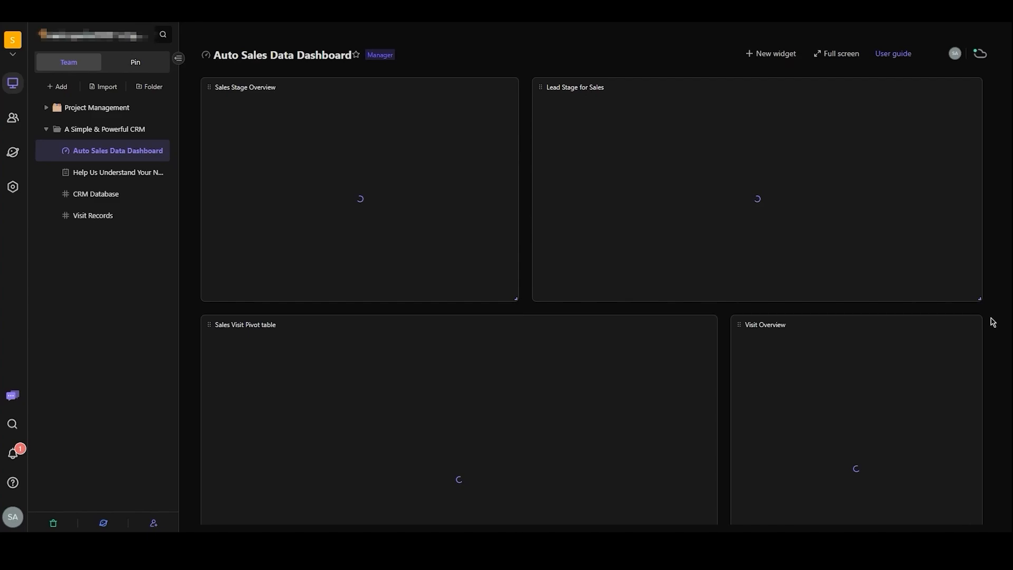
- Examine the widgets of the Auto Sales Data Dashboard, from Sales Stage Overview down to the Sales Visit Pivot table and Visit Overview
scroll(921, 260, "down", 2)
scroll(918, 267, "up", 2)
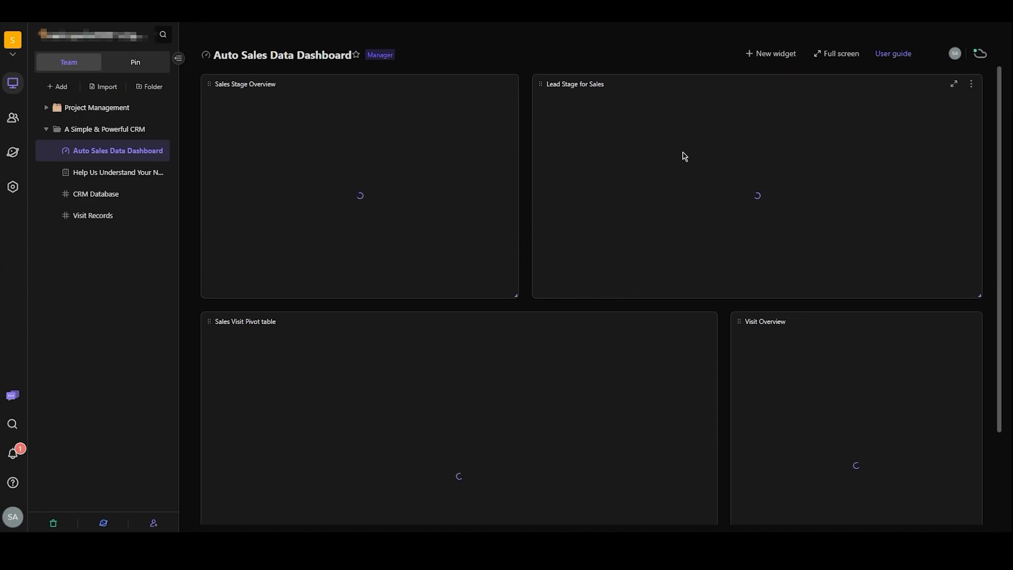
scroll(683, 156, "down", 2)
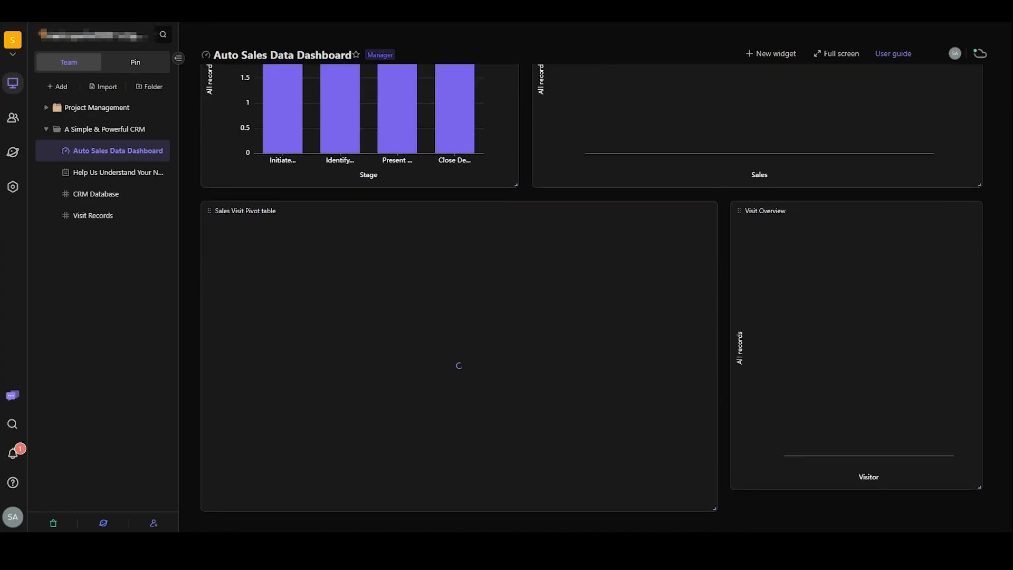
scroll(467, 198, "up", 2)
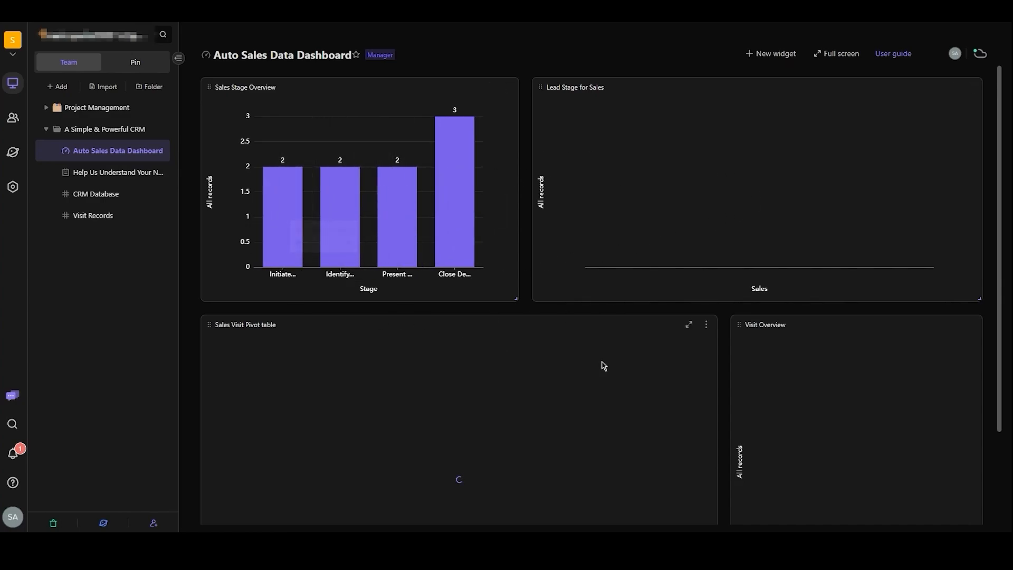
scroll(371, 237, "down", 2)
scroll(383, 237, "up", 2)
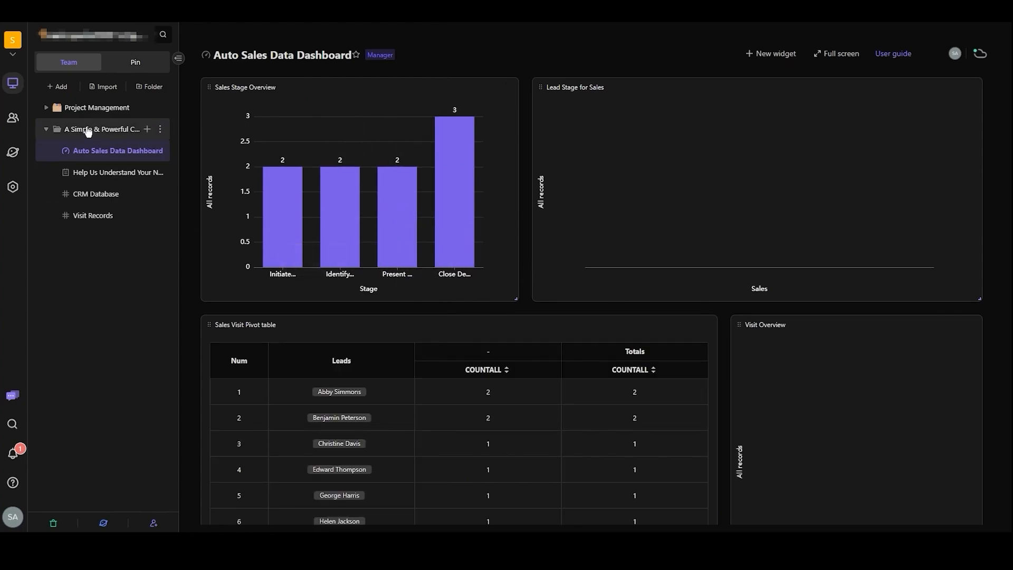
scroll(546, 323, "down", 2)
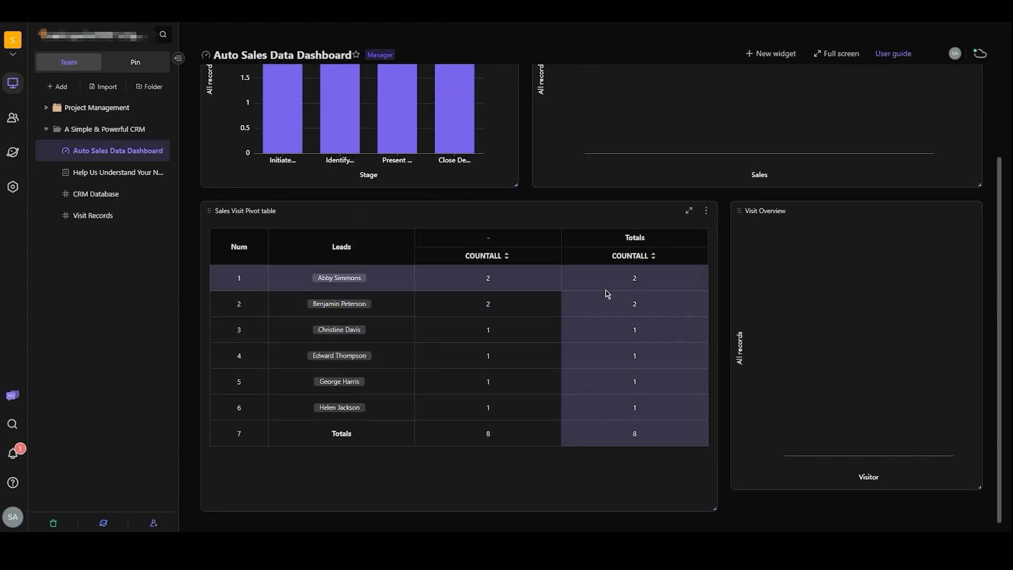
scroll(527, 287, "up", 2)
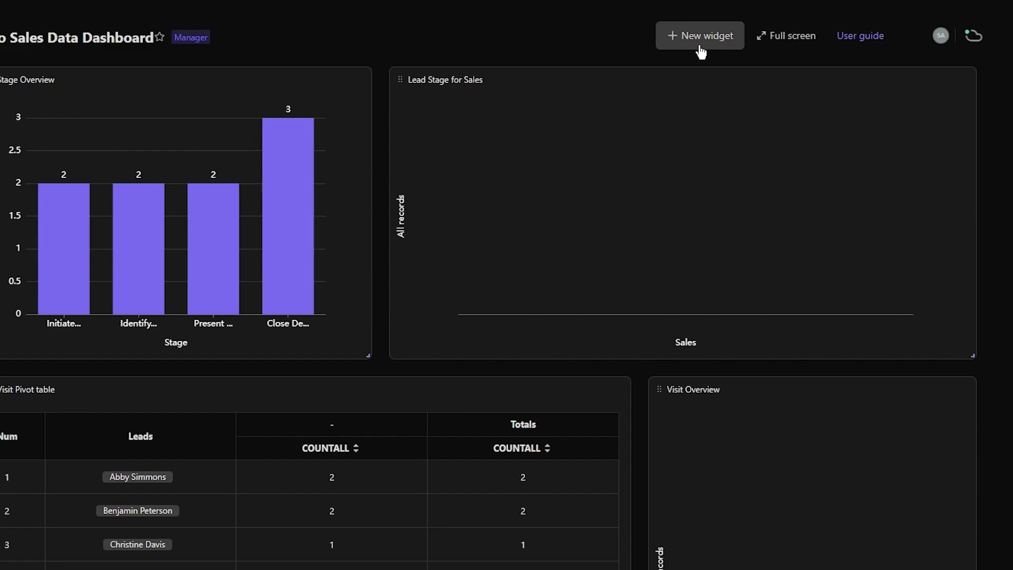
- Browse the recommended widgets in the Widget Center without installing any, and look over the dashboard down to the Sales Visit Pivot table
left_click(771, 55)
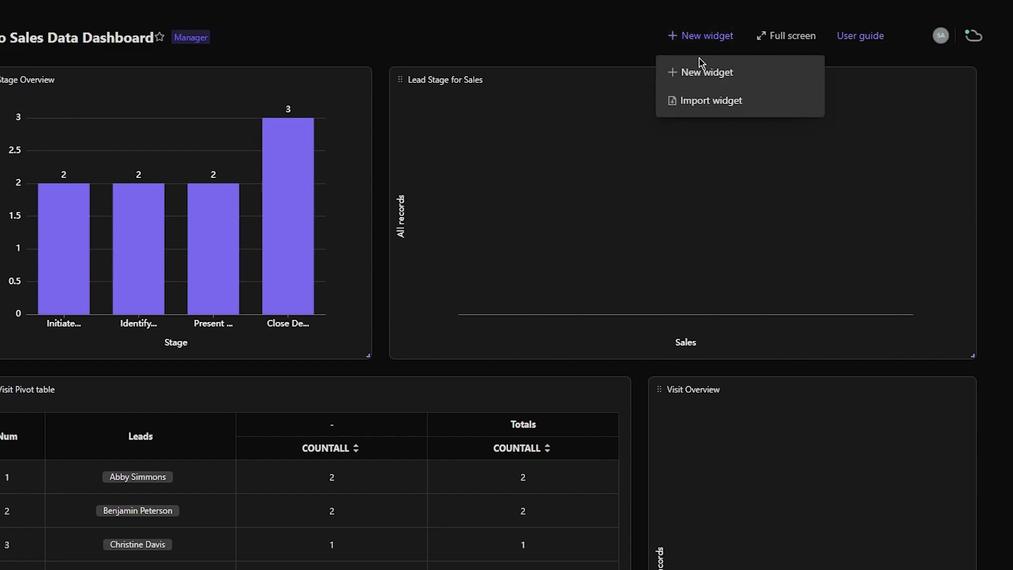
left_click(700, 68)
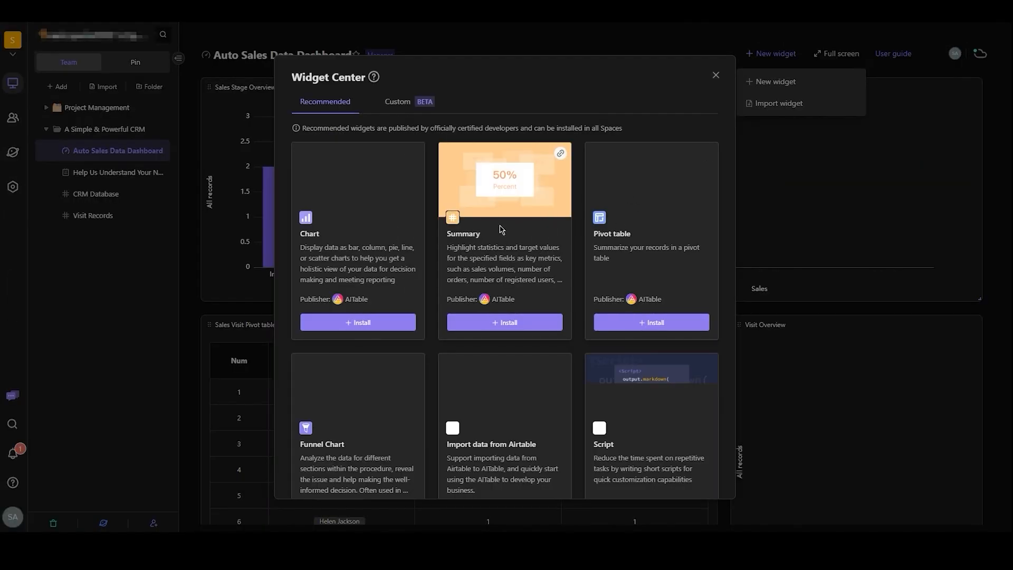
scroll(501, 229, "down", 4)
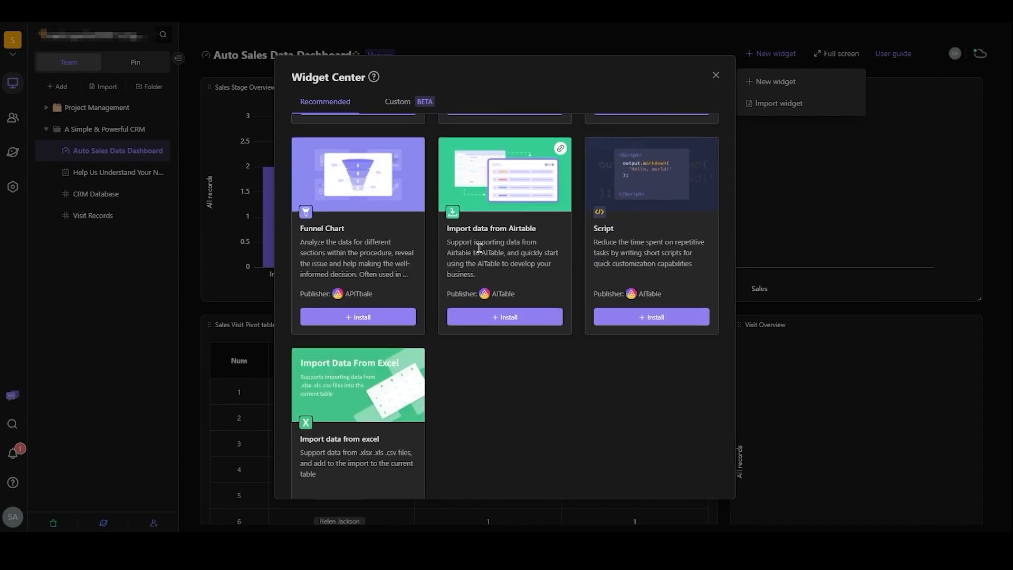
left_click(711, 78)
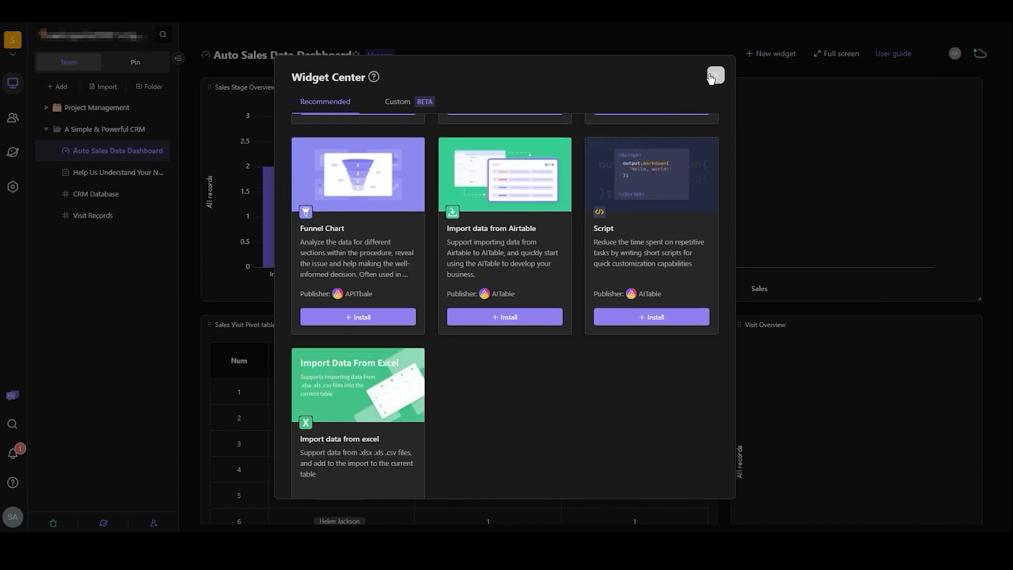
scroll(580, 310, "down", 2)
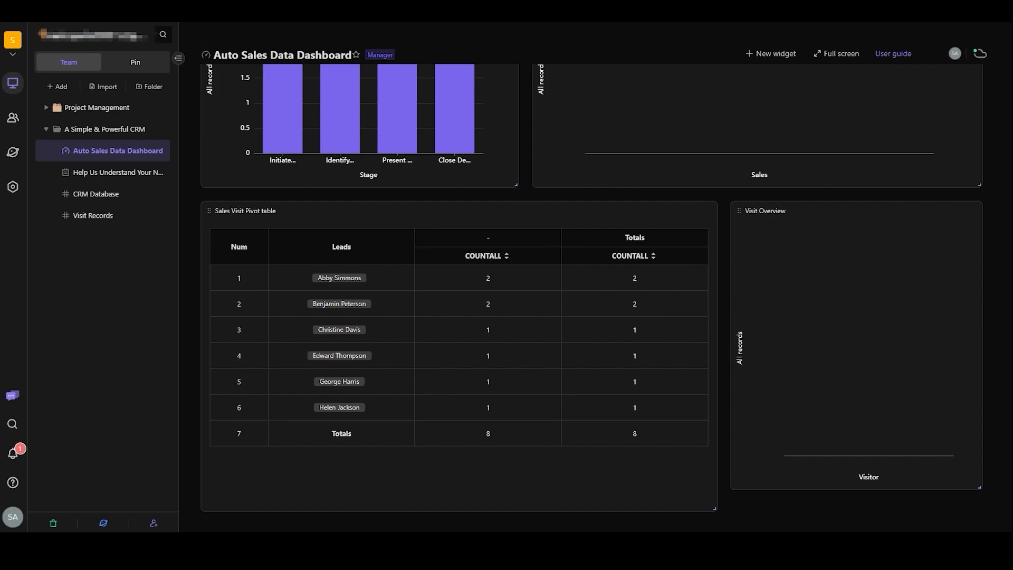
scroll(817, 224, "up", 2)
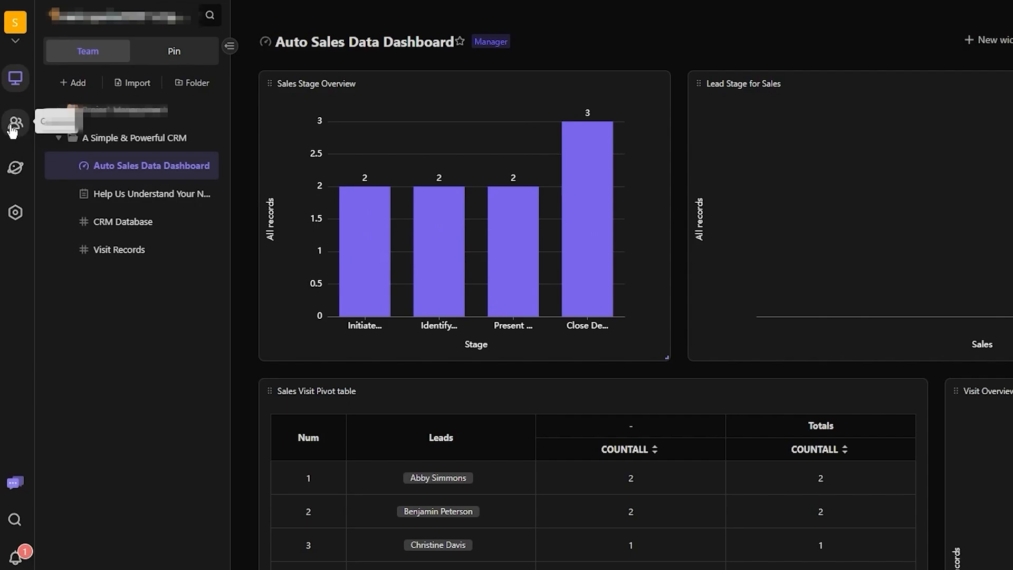
- Open the space's member list in Contacts, send an invitation to the invitee's e-mail address, and complete the security verification
left_click(12, 127)
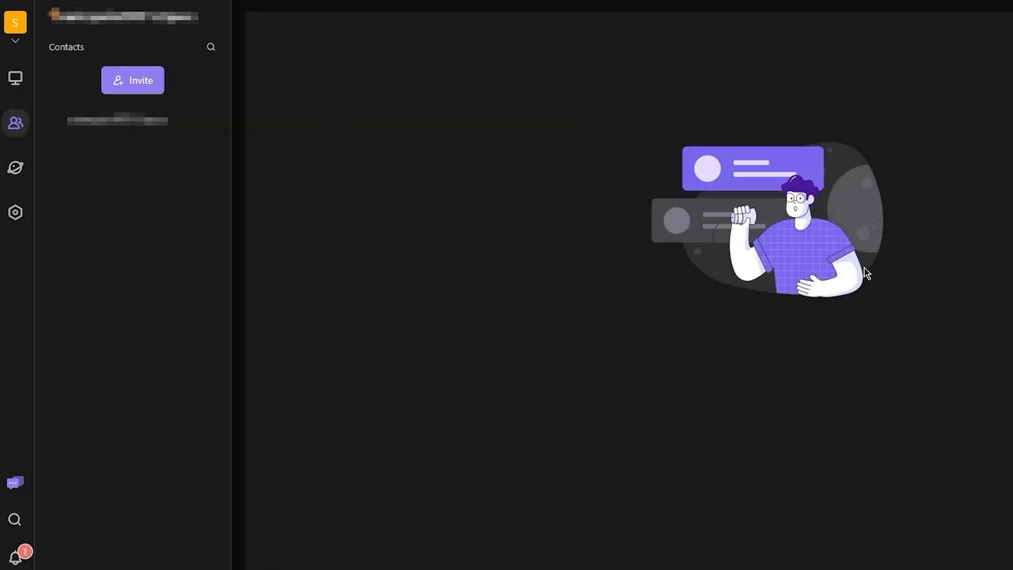
left_click(118, 121)
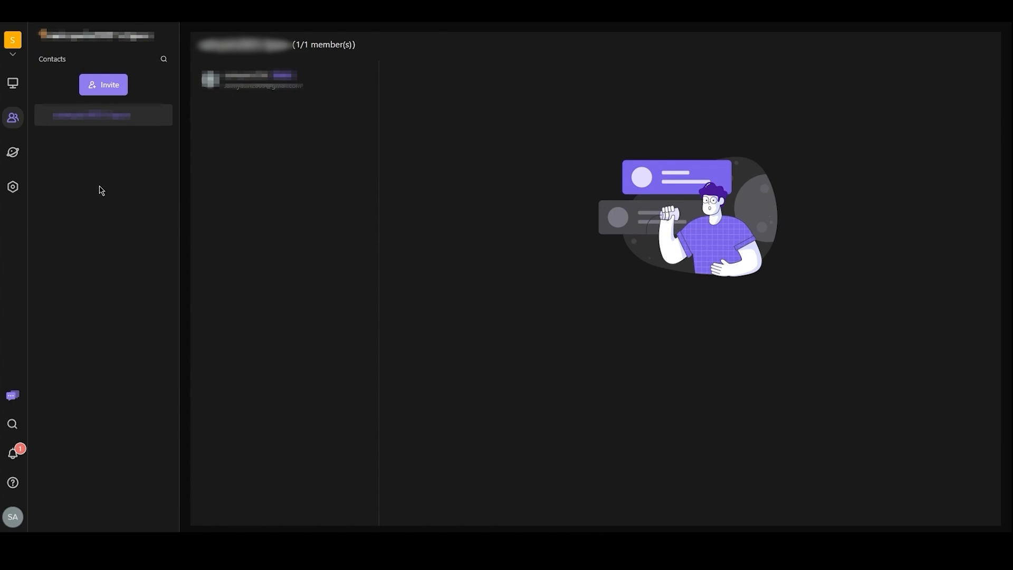
left_click(112, 86)
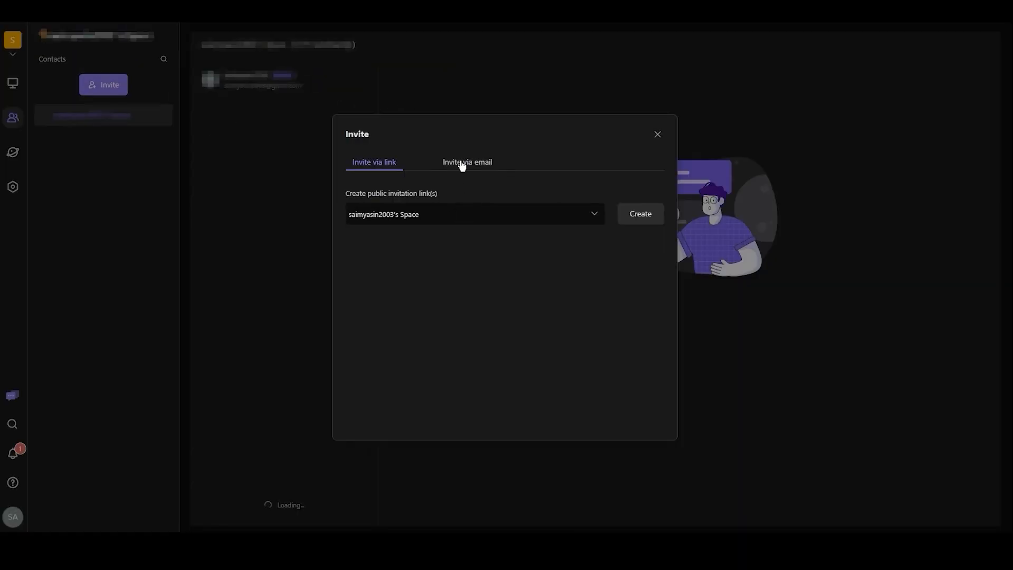
left_click(463, 162)
left_click(457, 208)
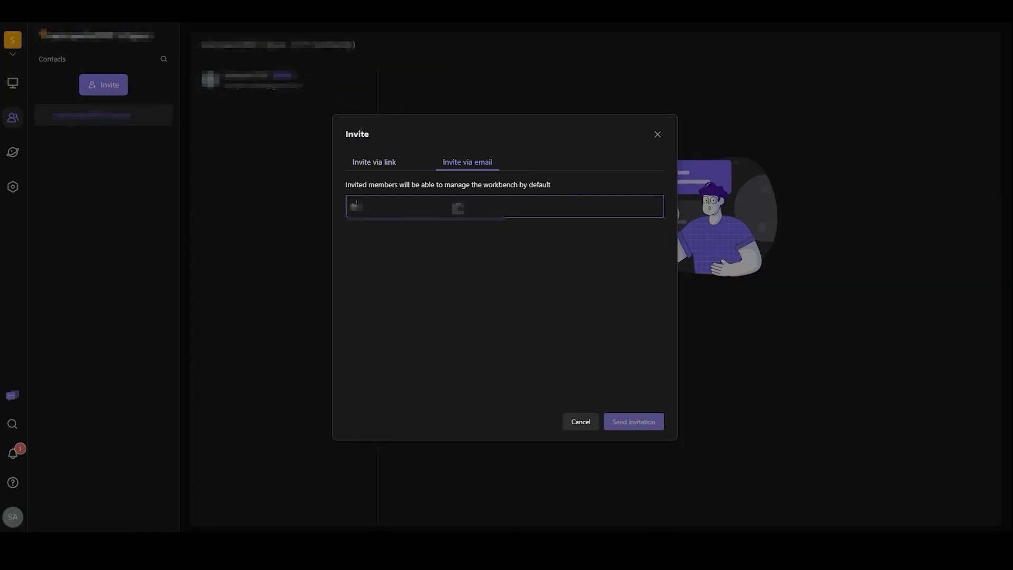
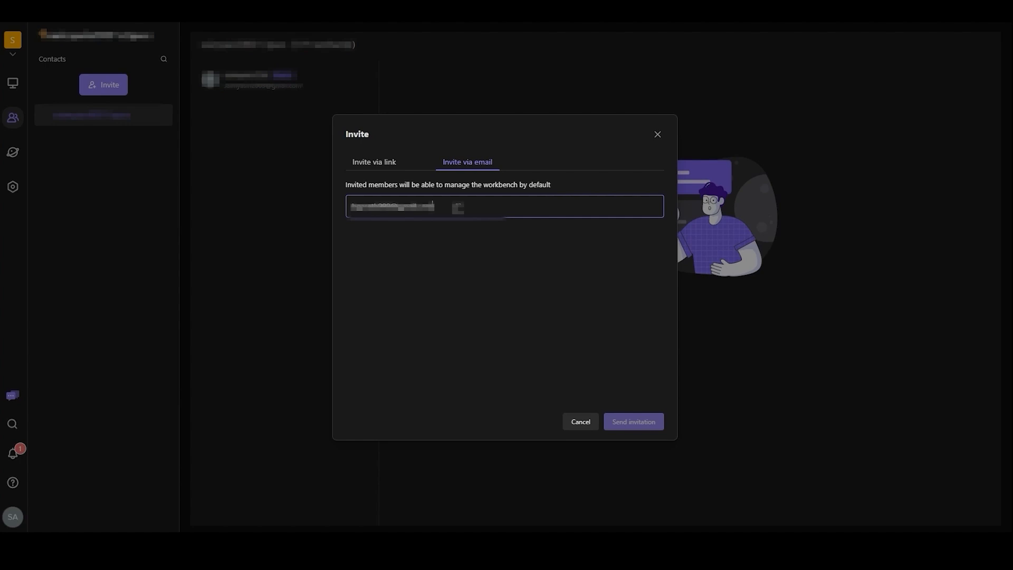
key("Return")
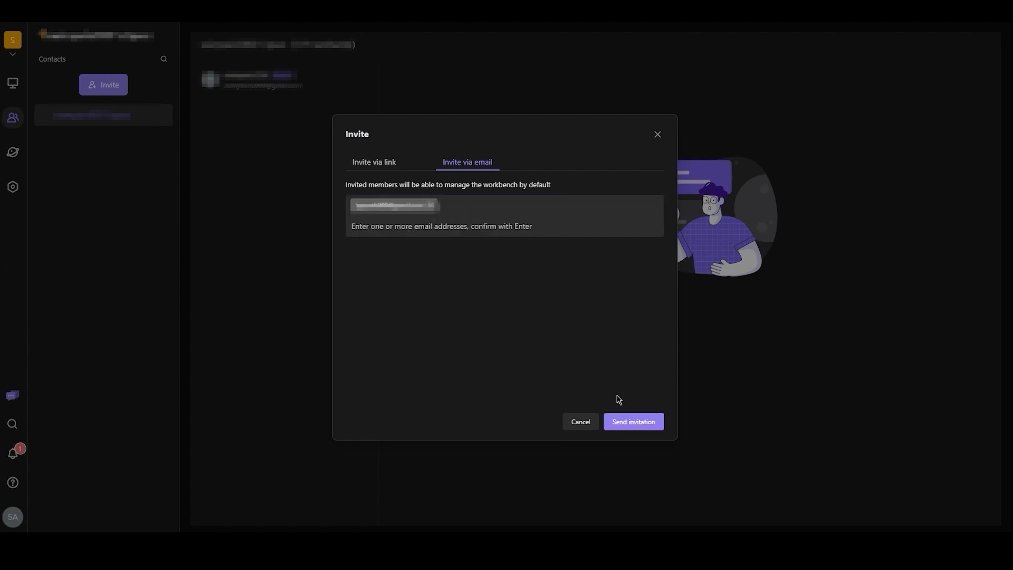
left_click(632, 421)
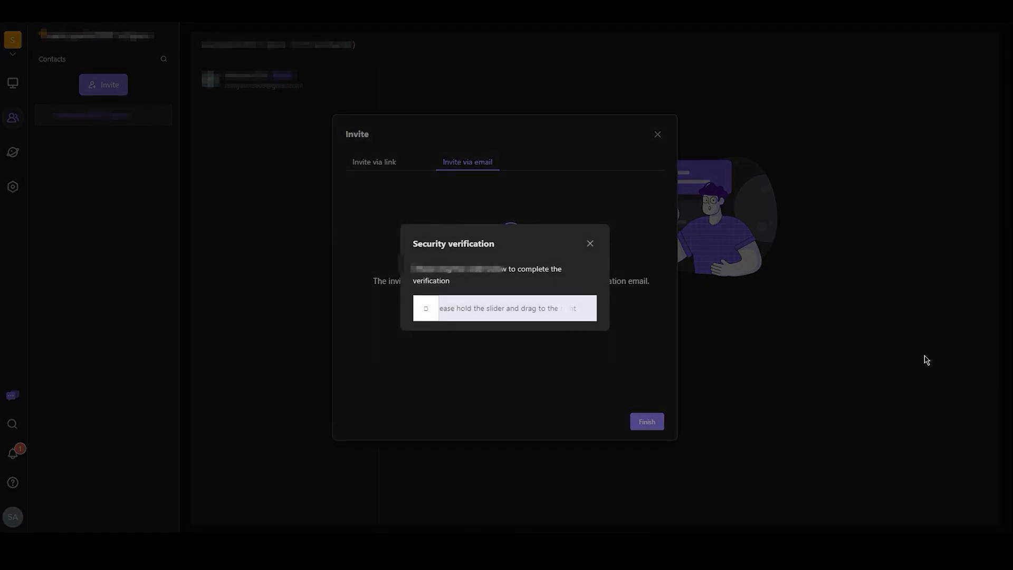
left_click_drag(428, 306, 663, 312)
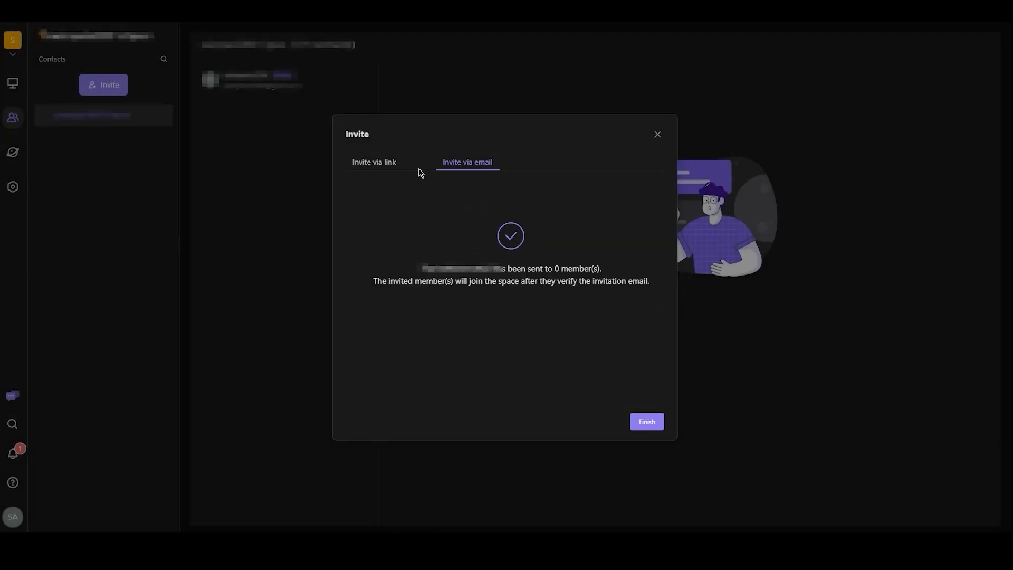
- Create and copy a public invitation link for the space, and show the newly invited member's contact details
left_click(389, 163)
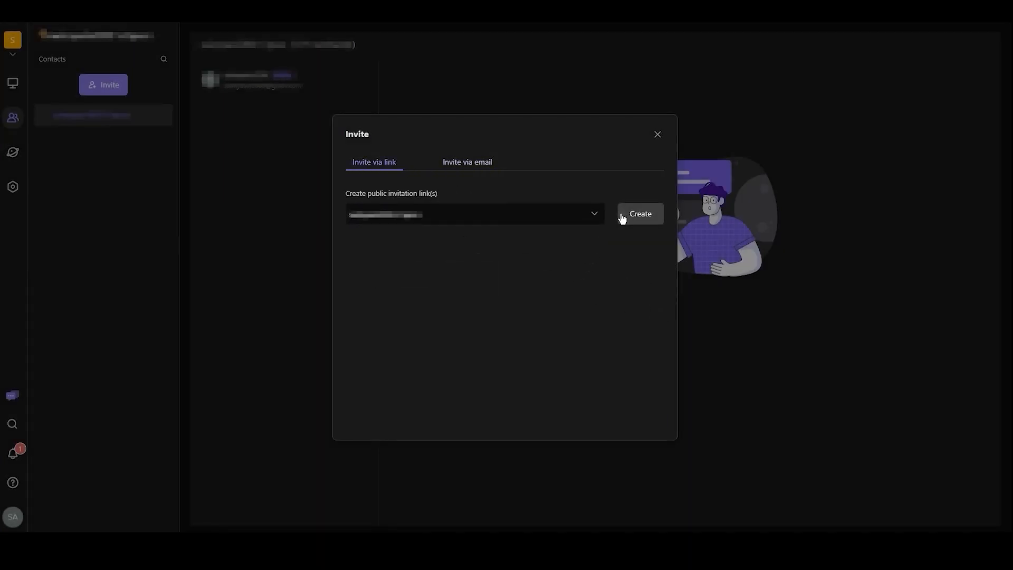
left_click(623, 218)
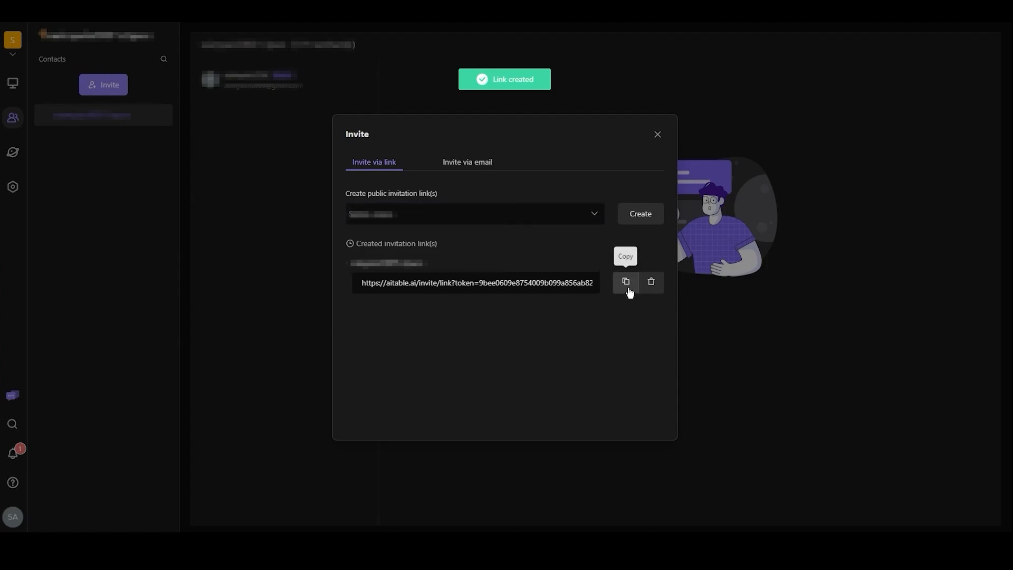
left_click(627, 282)
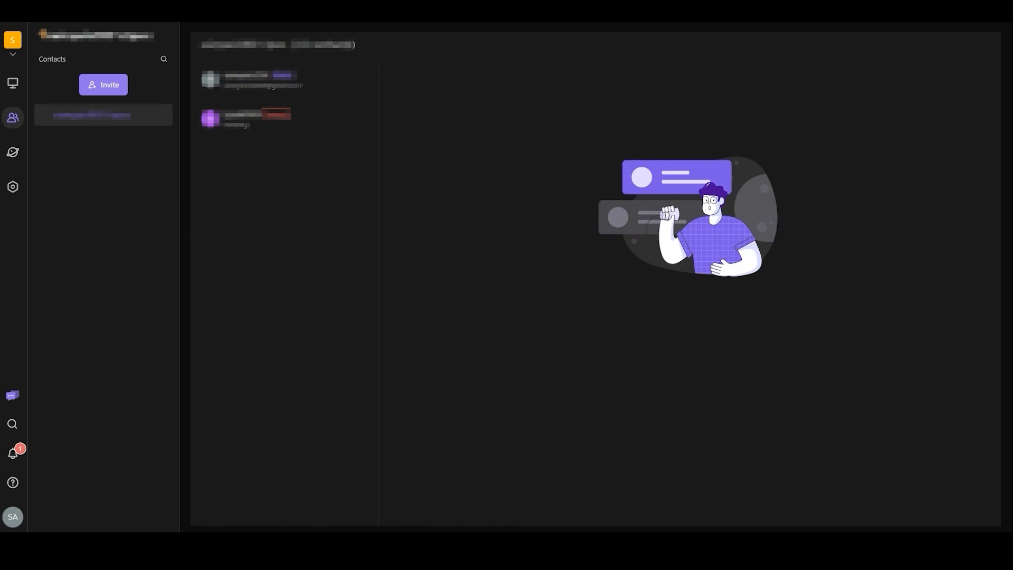
left_click(240, 125)
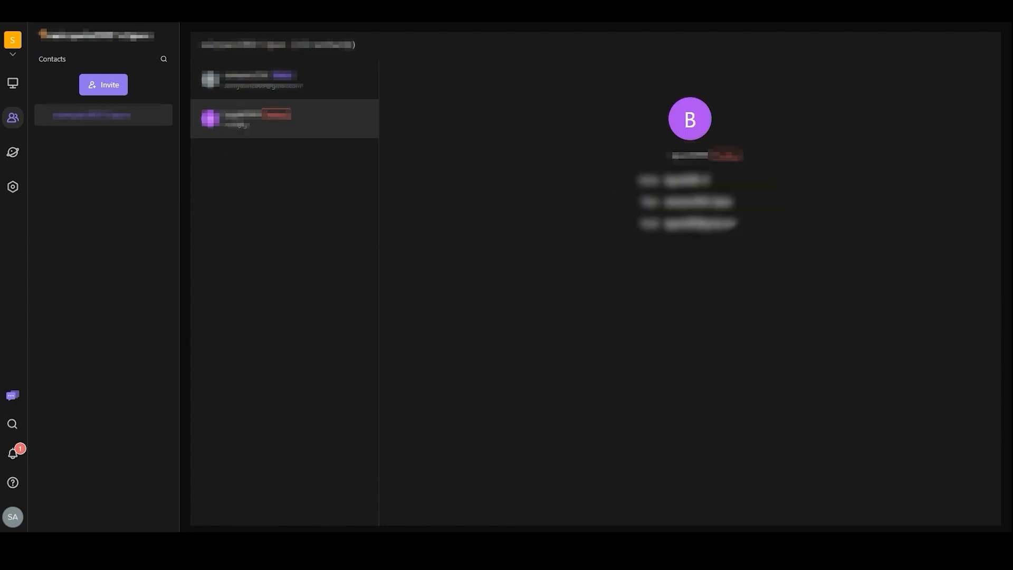